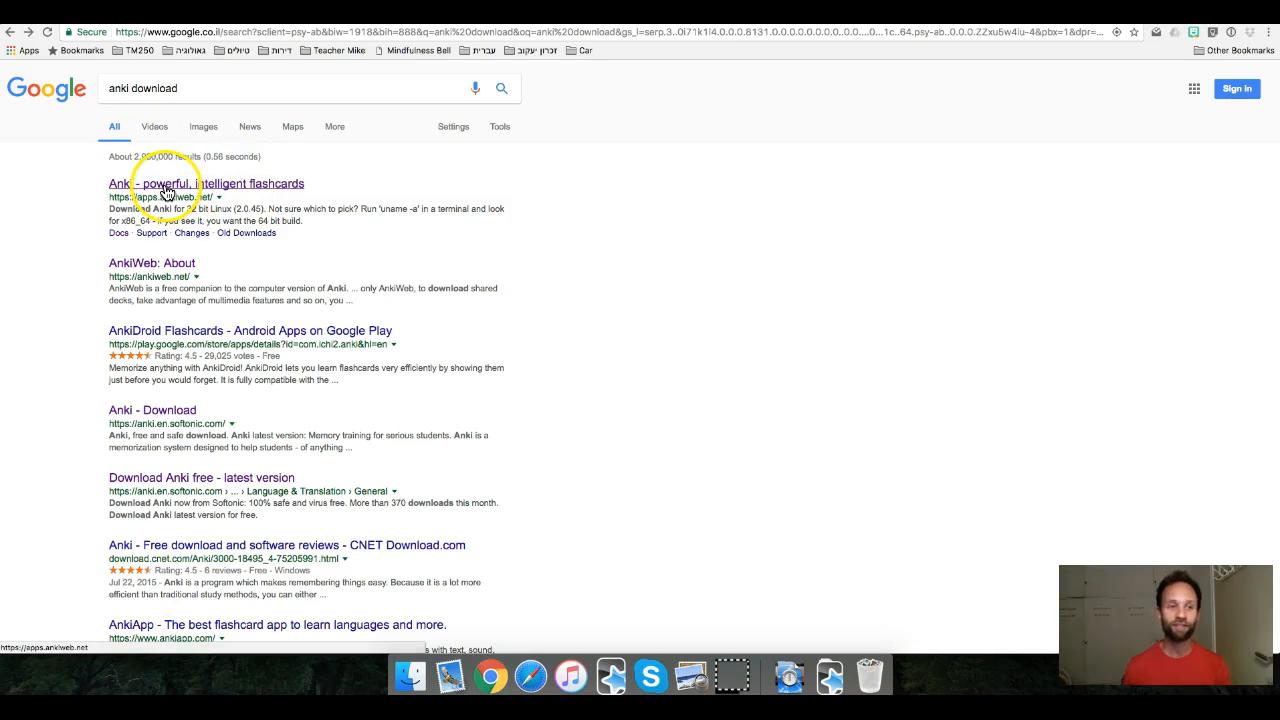
Step: Open the official Anki website from the search results and download the Anki installer
click(166, 190)
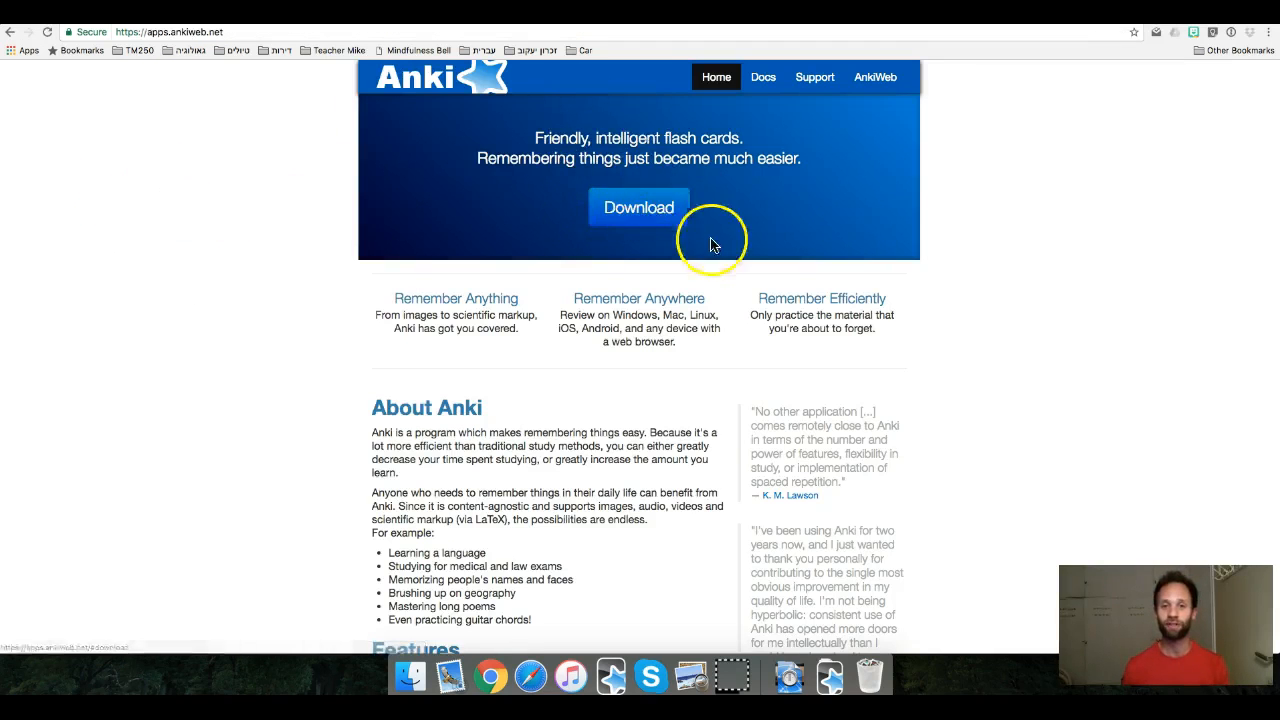
click(645, 207)
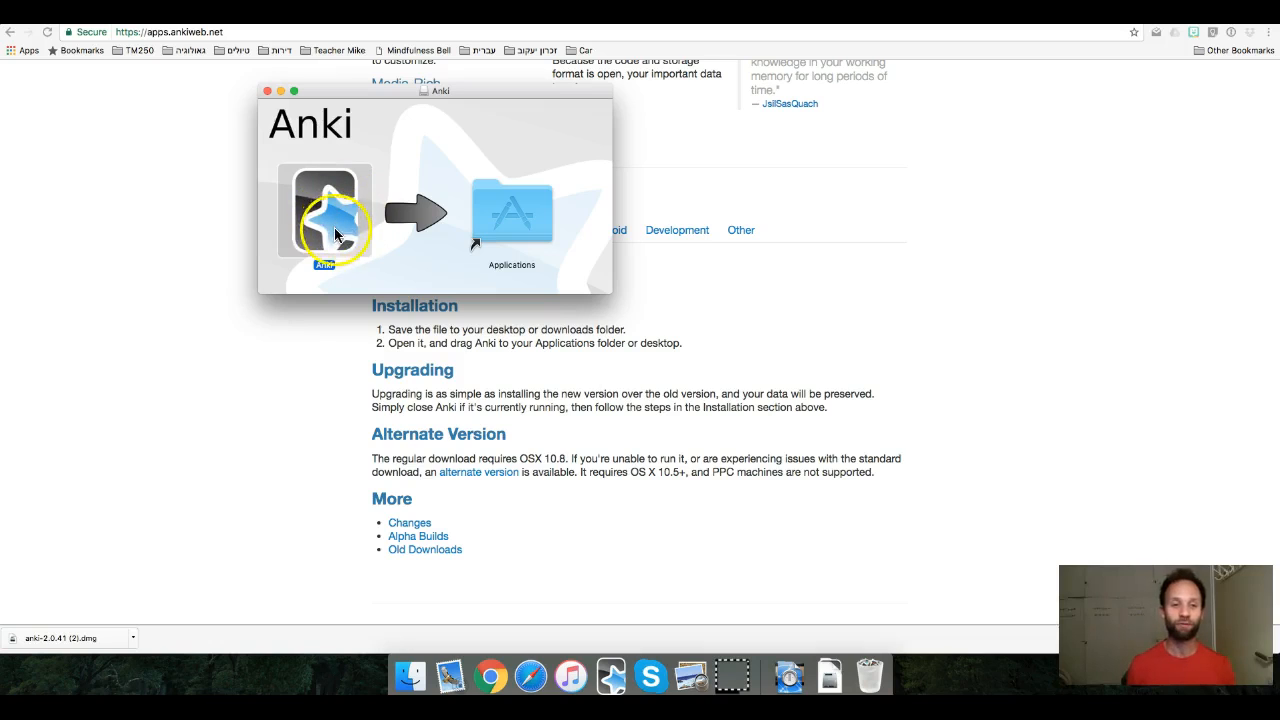
Step: Try to move the Anki application out of the installer window, and close that window
mouse_move(329, 217)
mouse_down()
mouse_move(511, 213)
mouse_move(326, 220)
mouse_up()
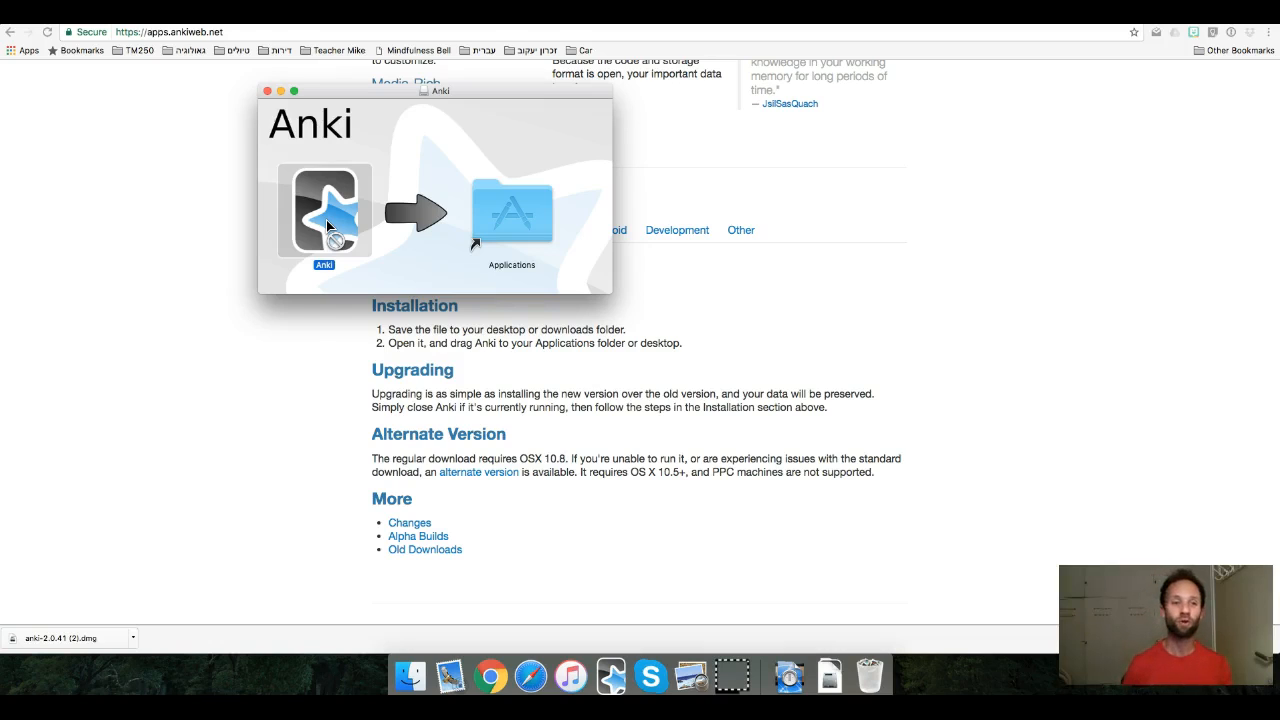
drag(326, 219, 326, 219)
click(268, 93)
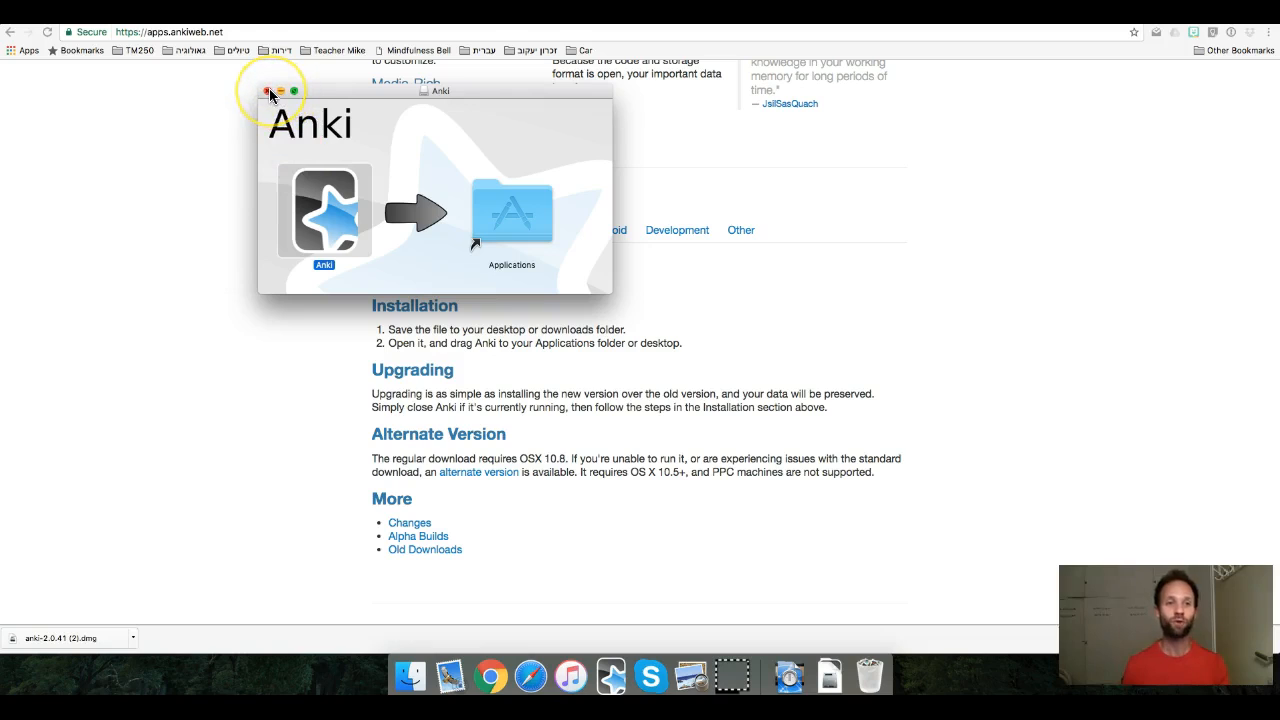
click(351, 245)
click(268, 91)
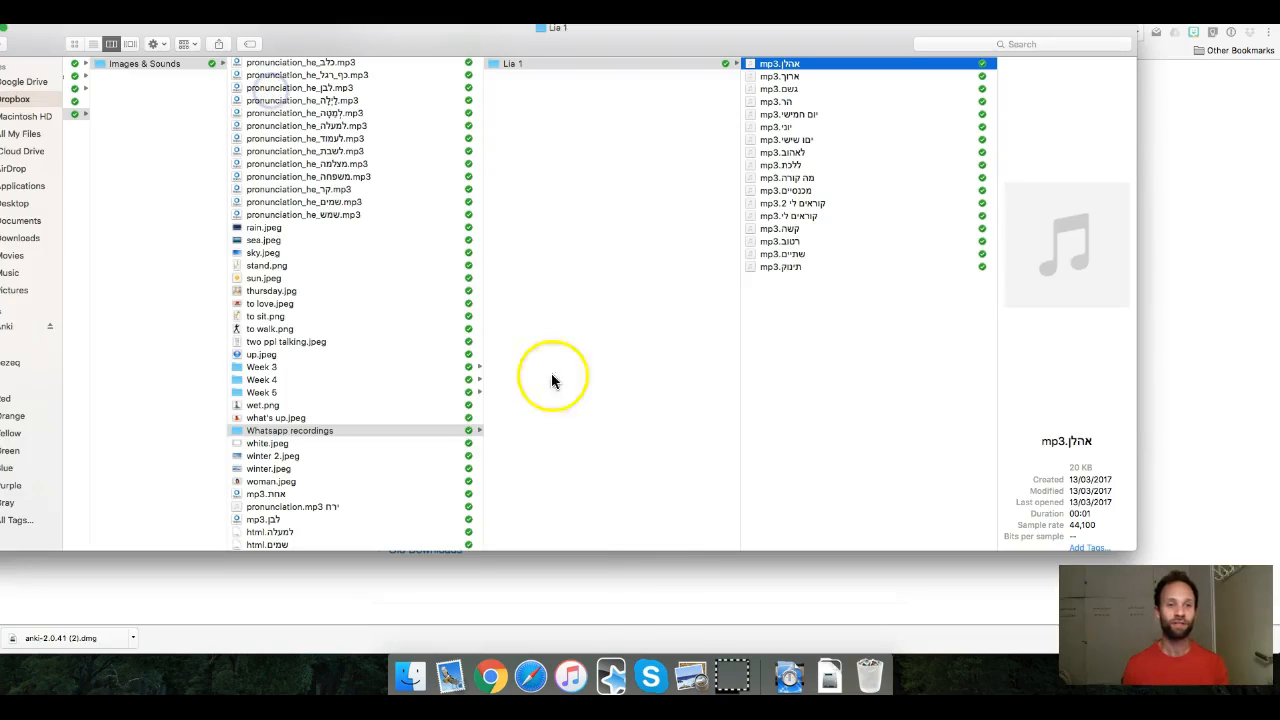
Step: Switch to Anki and adjust the position and size of its main window
click(611, 677)
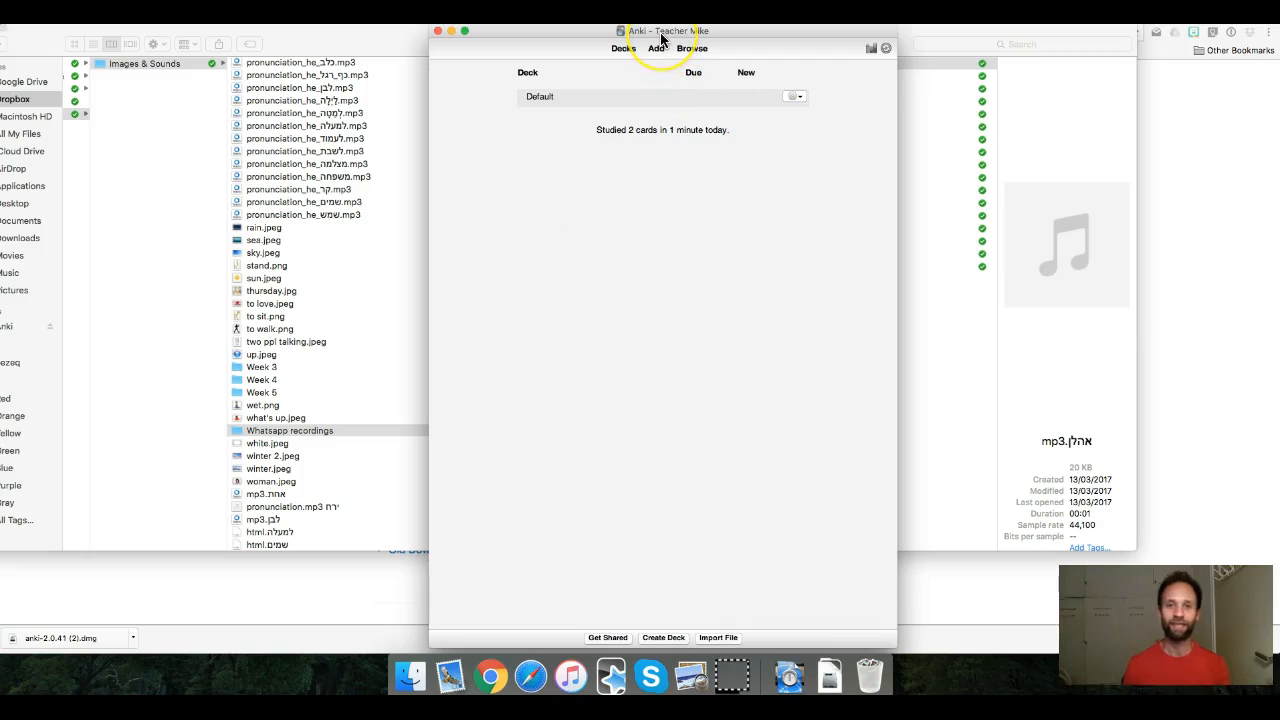
drag(660, 37, 655, 36)
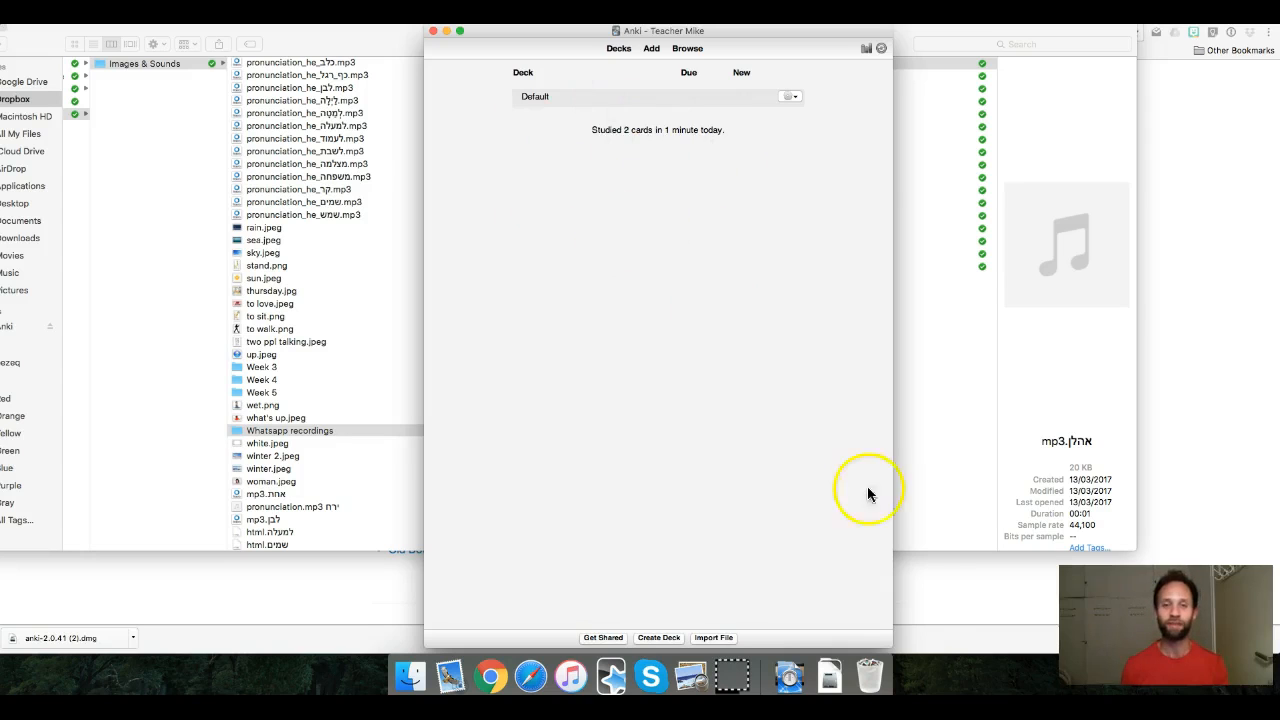
drag(890, 645, 864, 667)
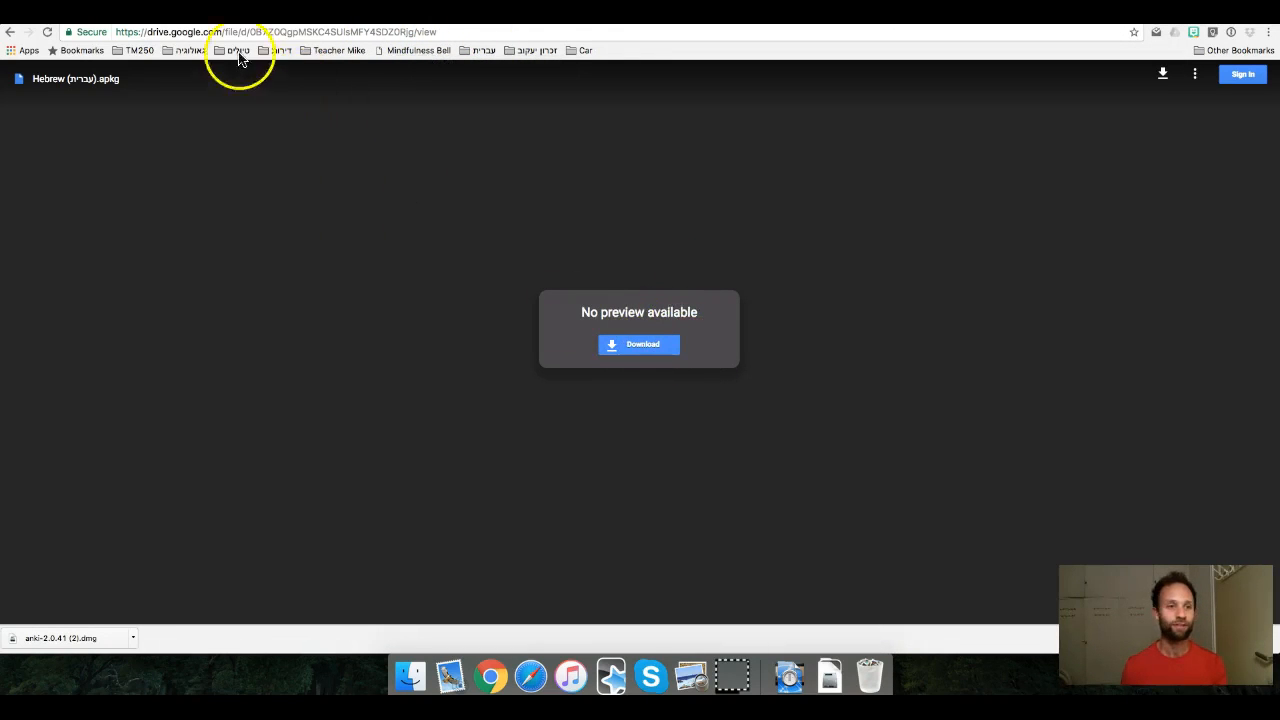
Step: Download the shared deck file Hebrew (עברית).apkg from Google Drive and open it to import it into Anki
click(648, 352)
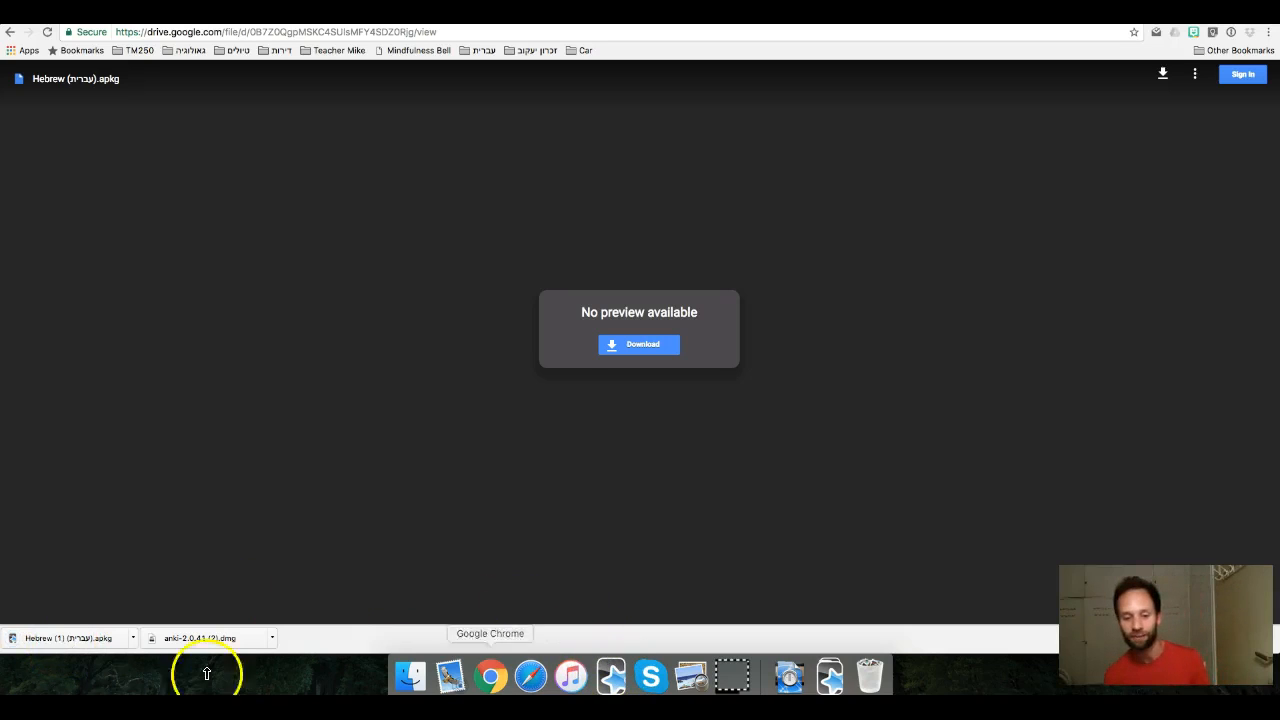
click(110, 645)
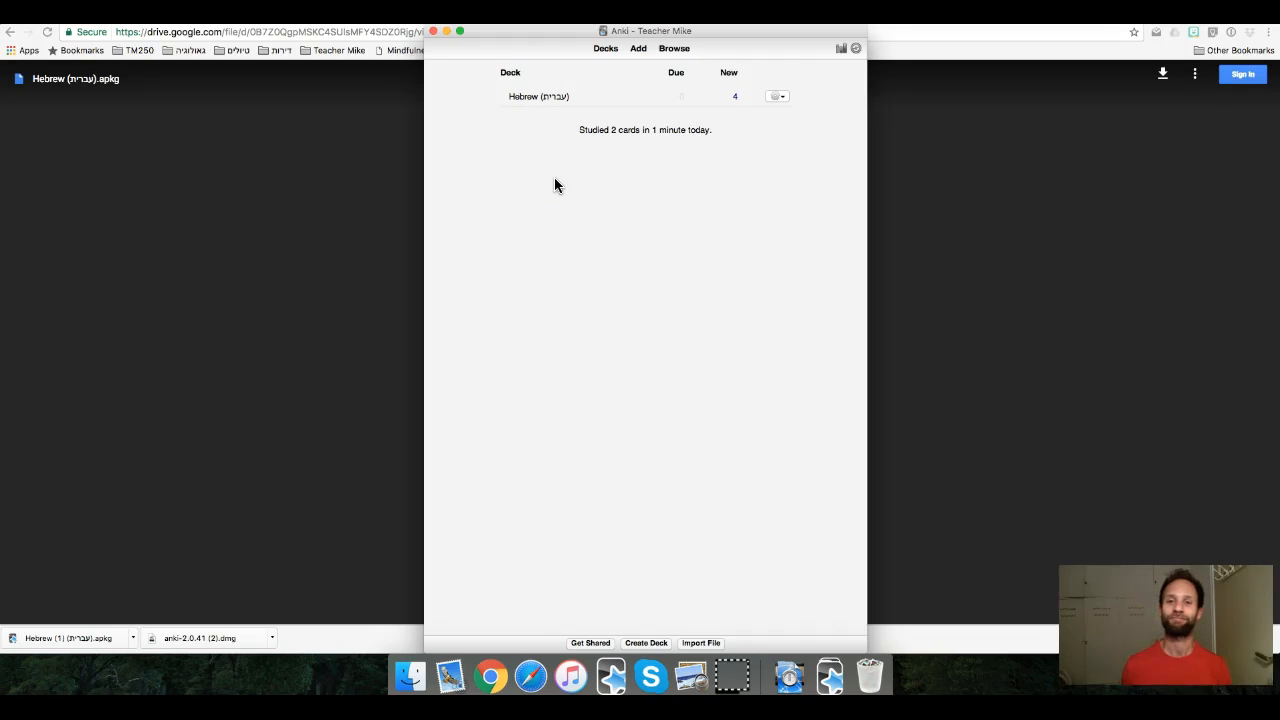
Step: Study the Hebrew (עברית) deck, revealing the answers to the מה _____? and עֵץ cards and rating both Easy
click(536, 97)
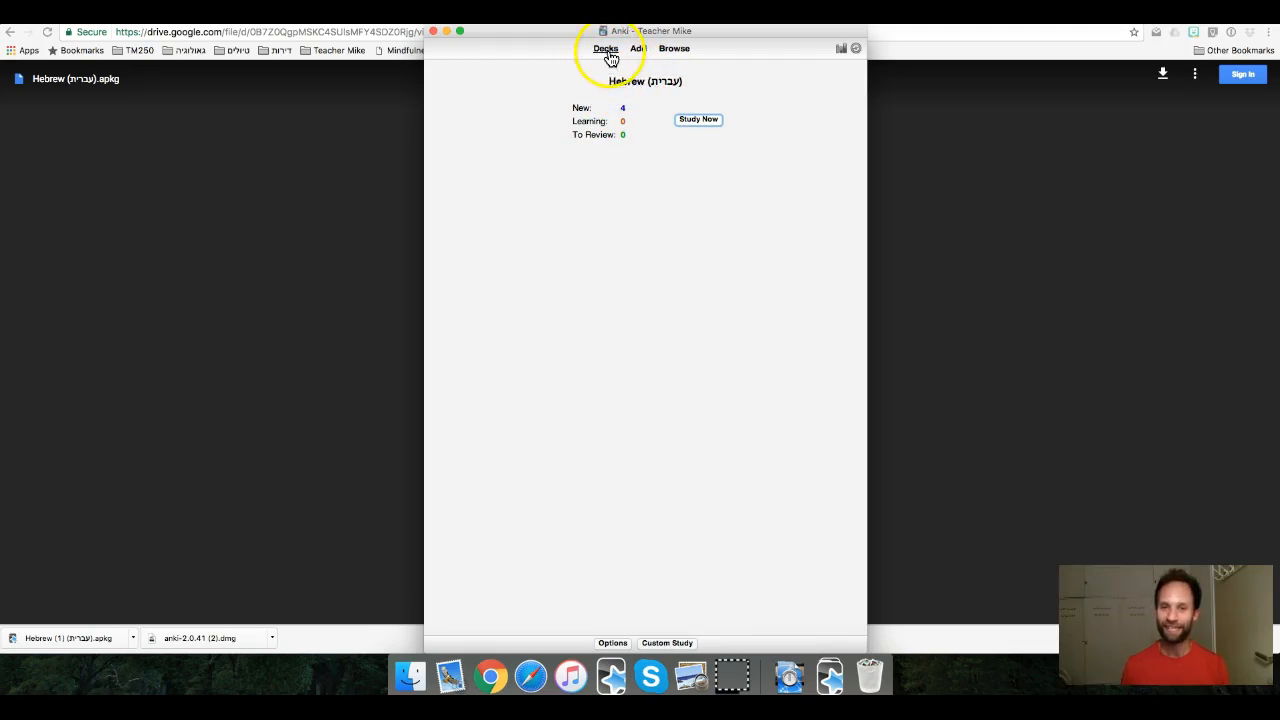
click(698, 120)
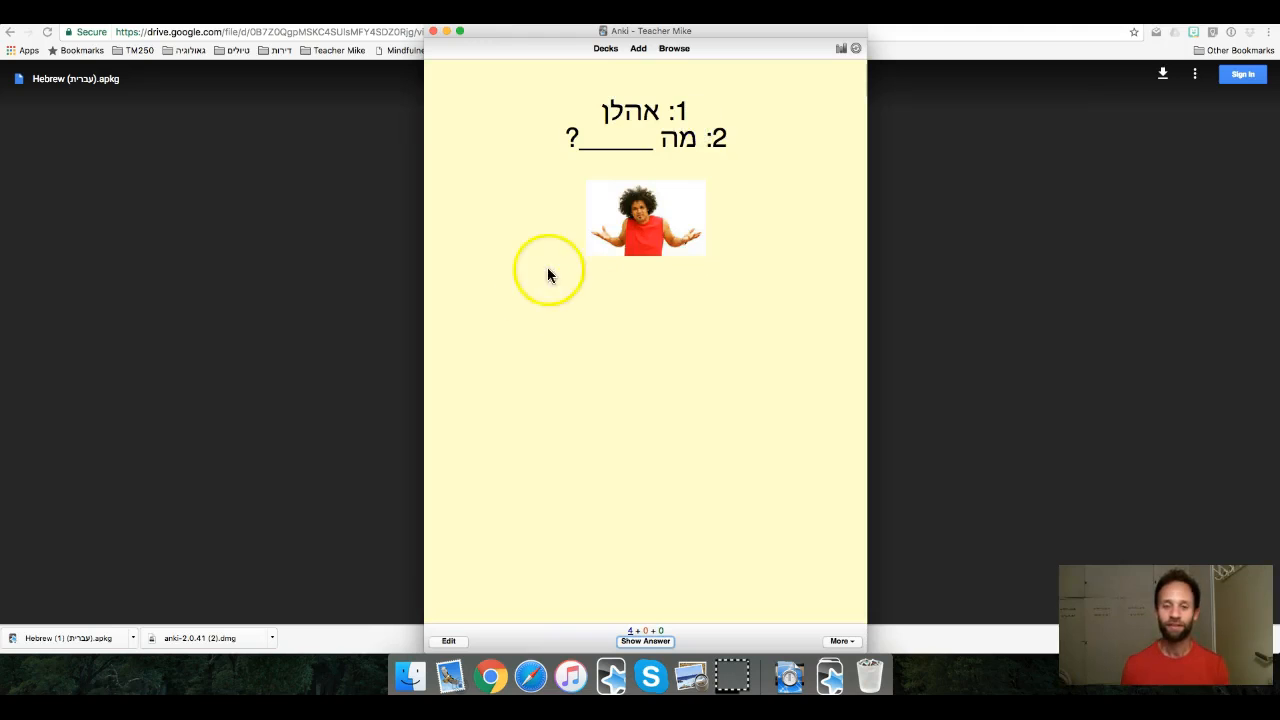
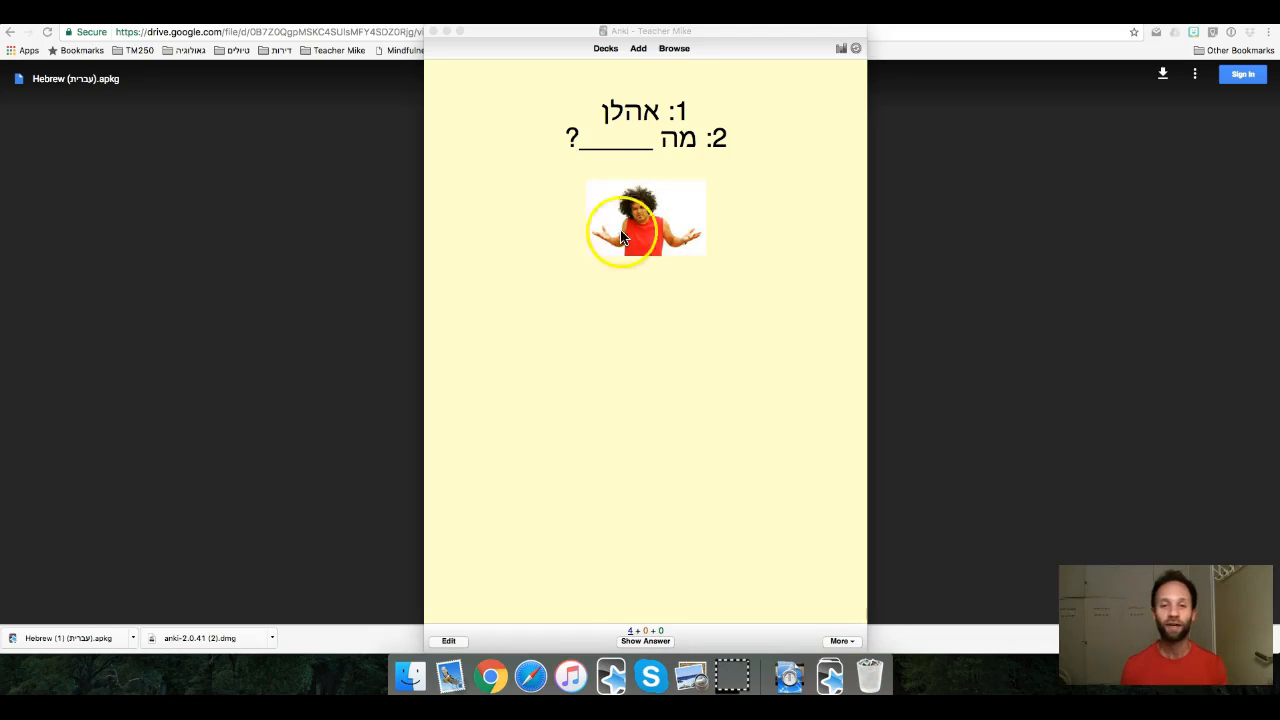
click(648, 642)
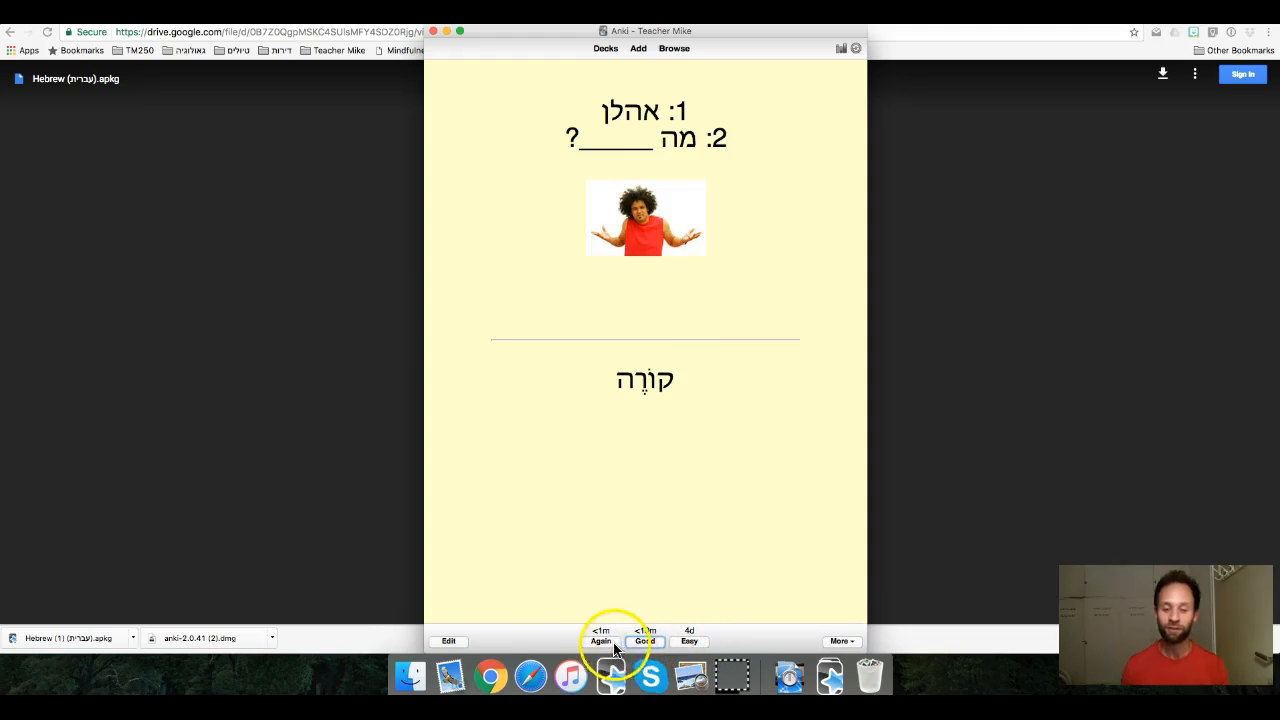
click(690, 644)
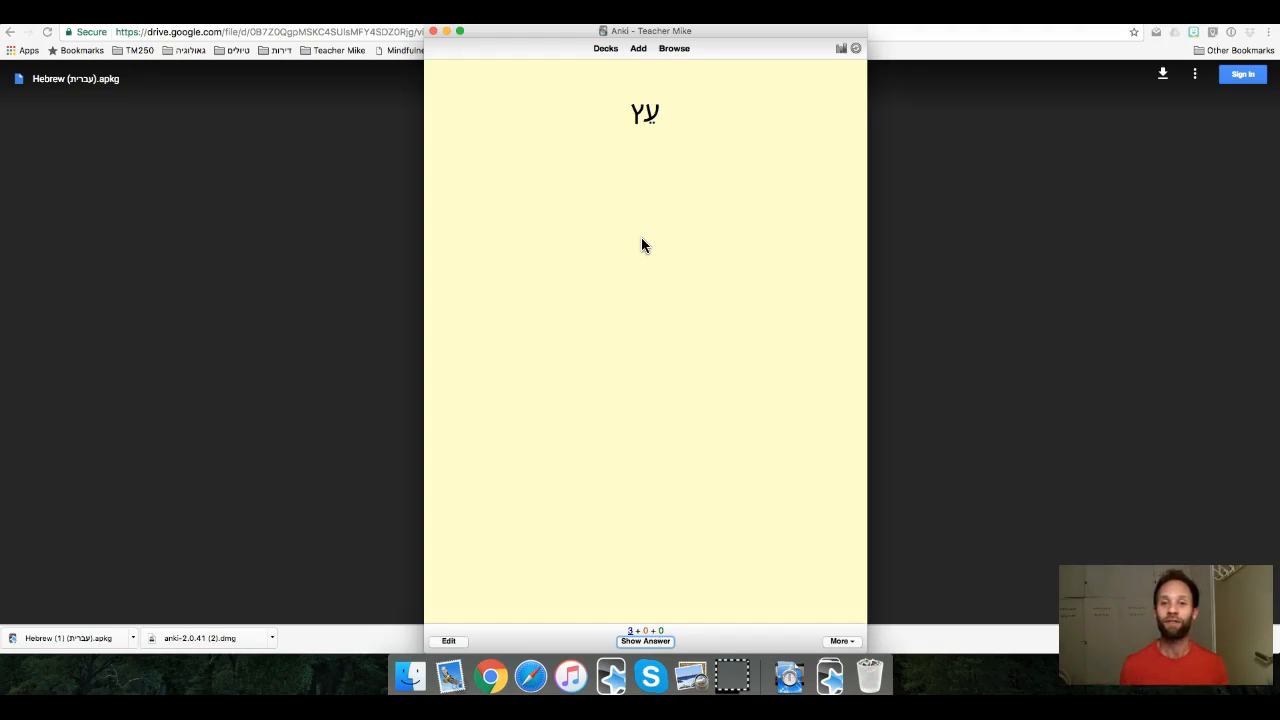
click(645, 641)
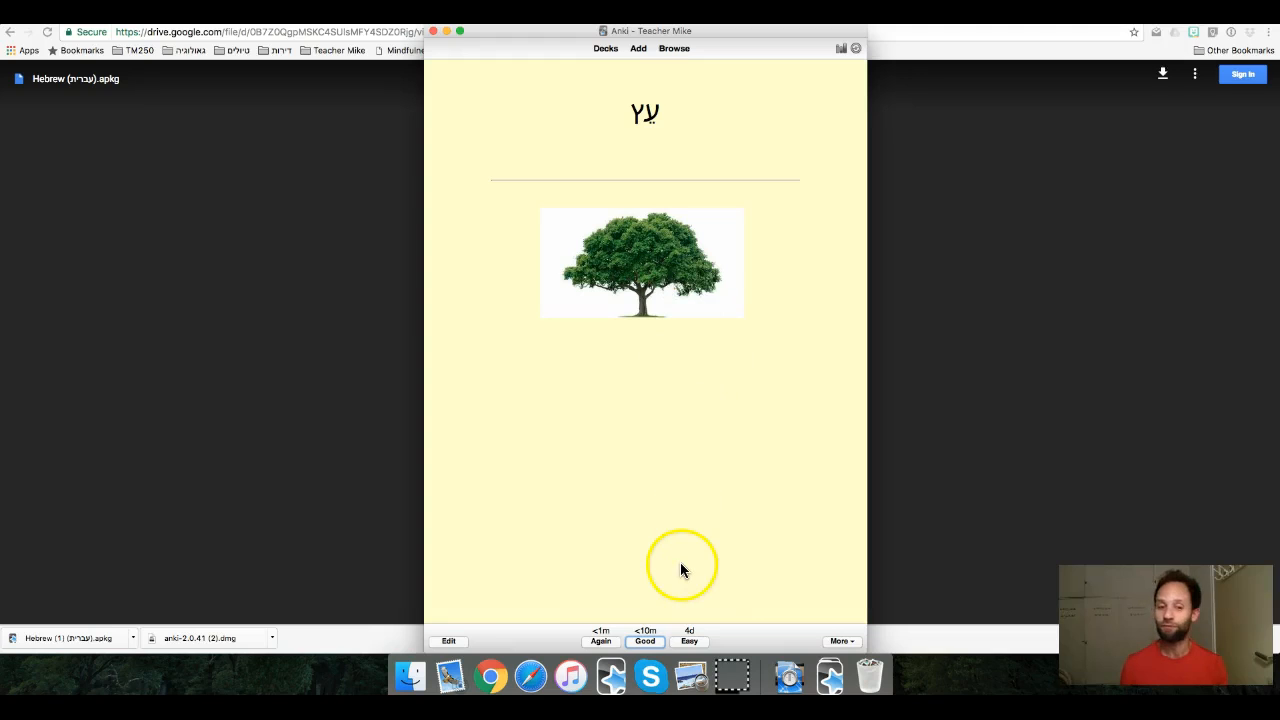
click(690, 642)
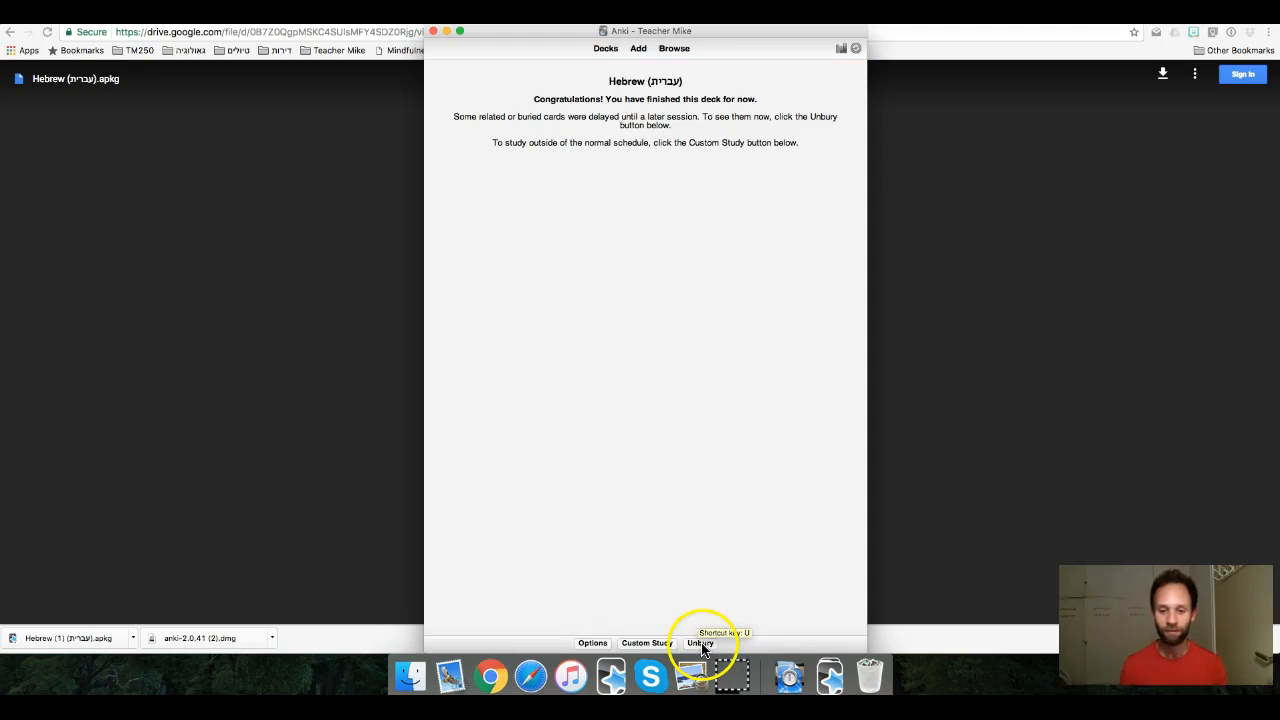
Step: Unbury the delayed cards and study them, revealing the answers to the קוֹרֶה and tree picture cards and rating both Easy
click(702, 645)
click(692, 122)
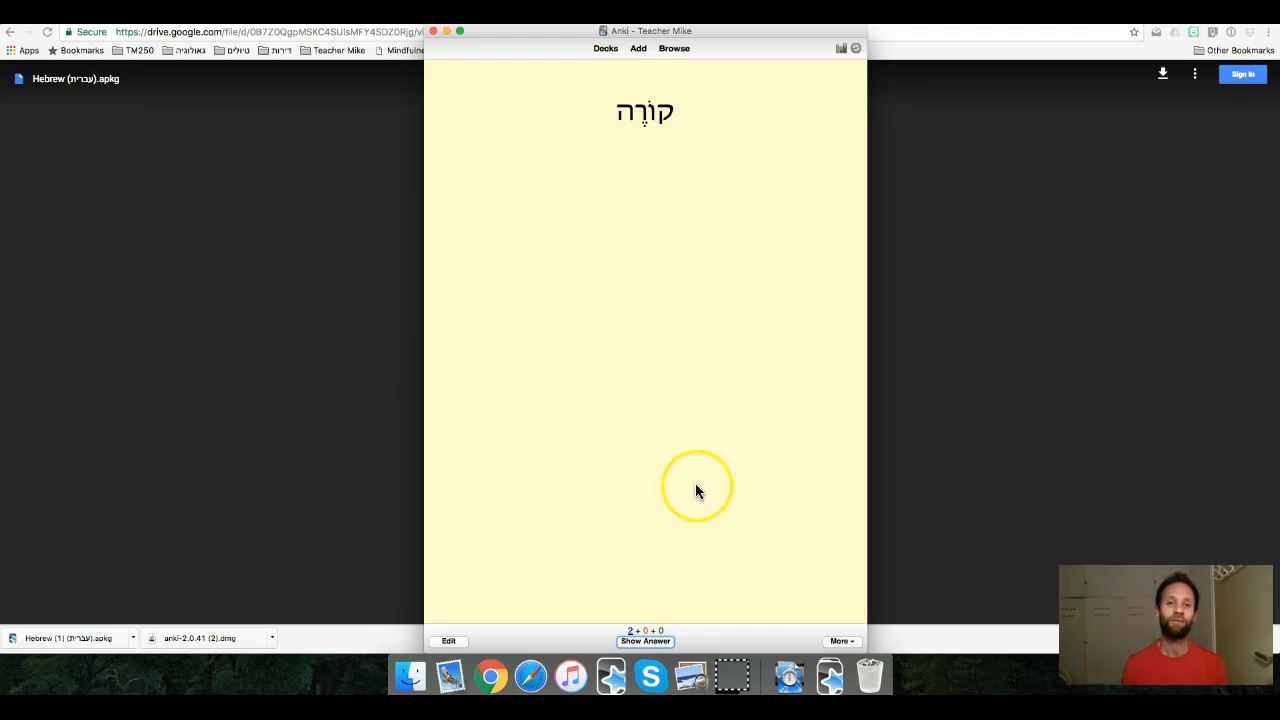
click(656, 644)
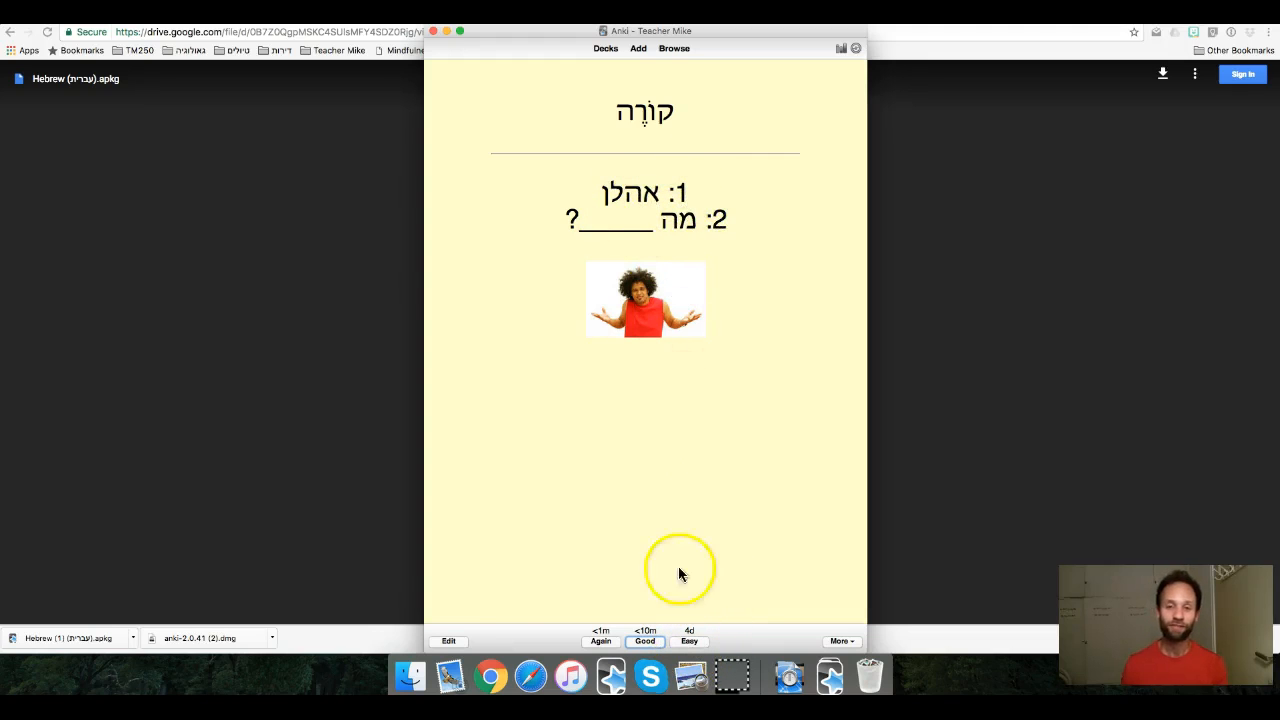
click(690, 642)
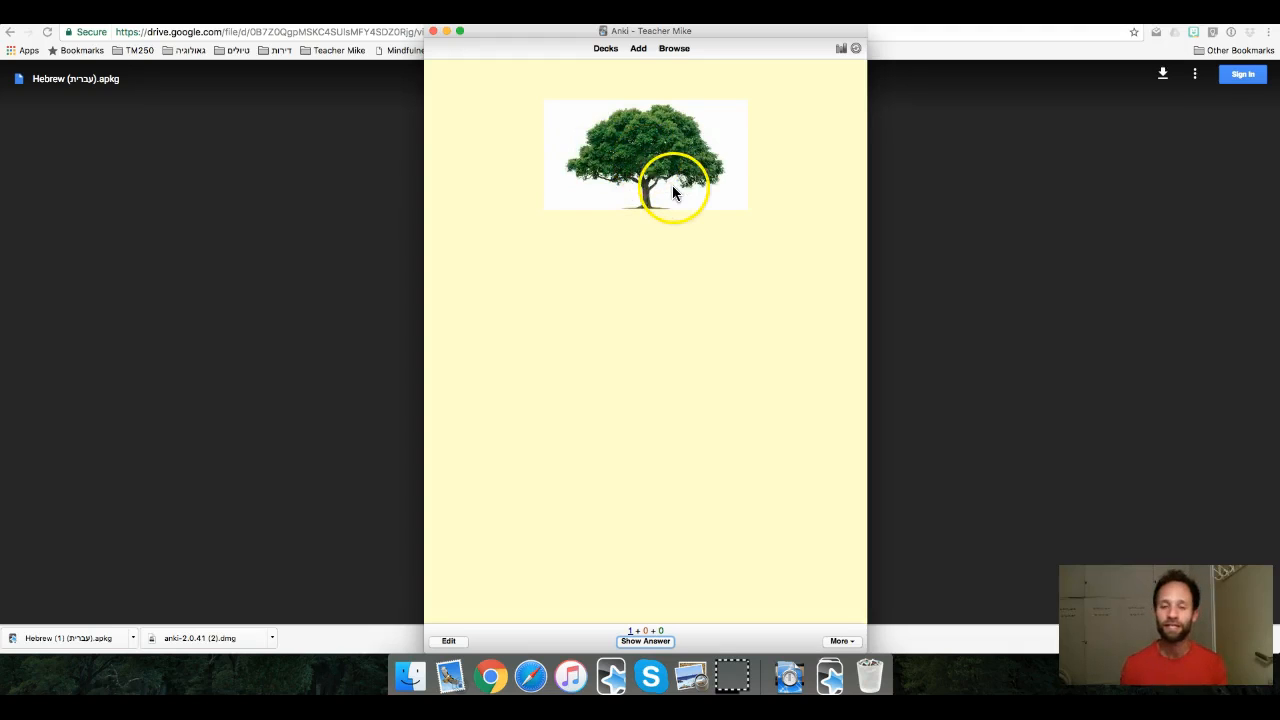
click(669, 640)
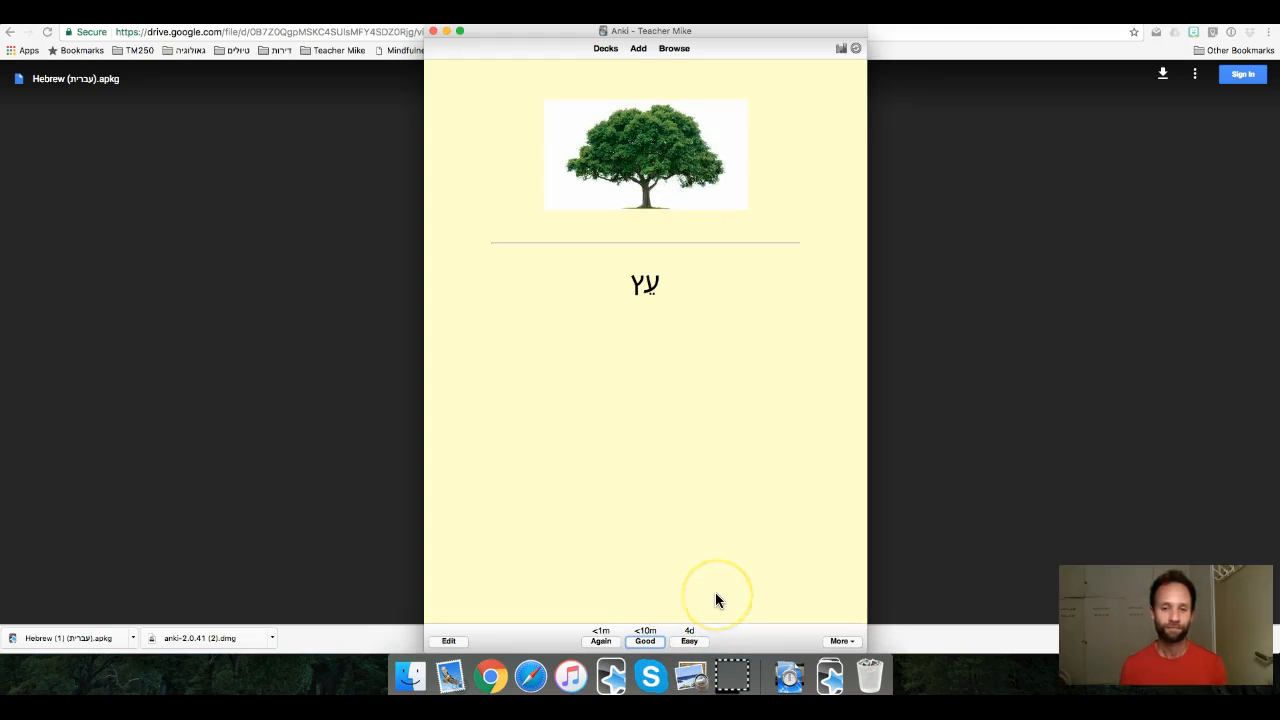
click(688, 642)
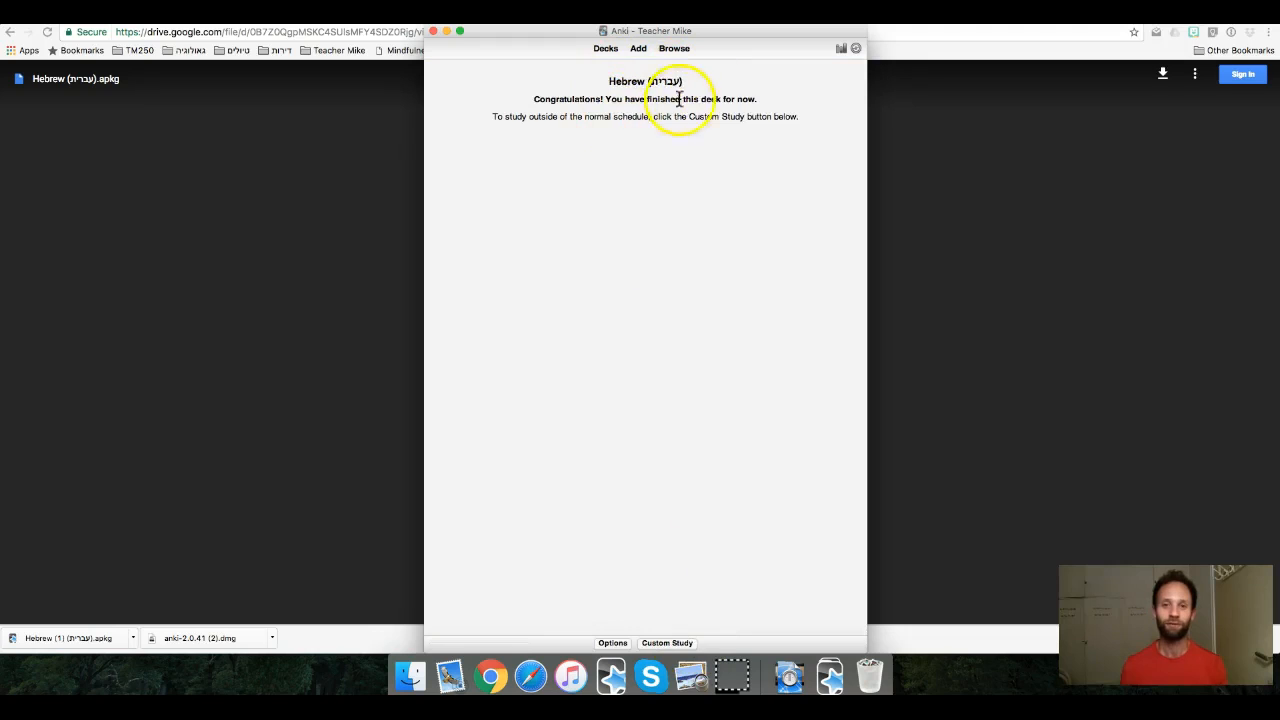
Step: Return to the deck list and reopen the Hebrew (עברית) deck to check its study status
click(606, 50)
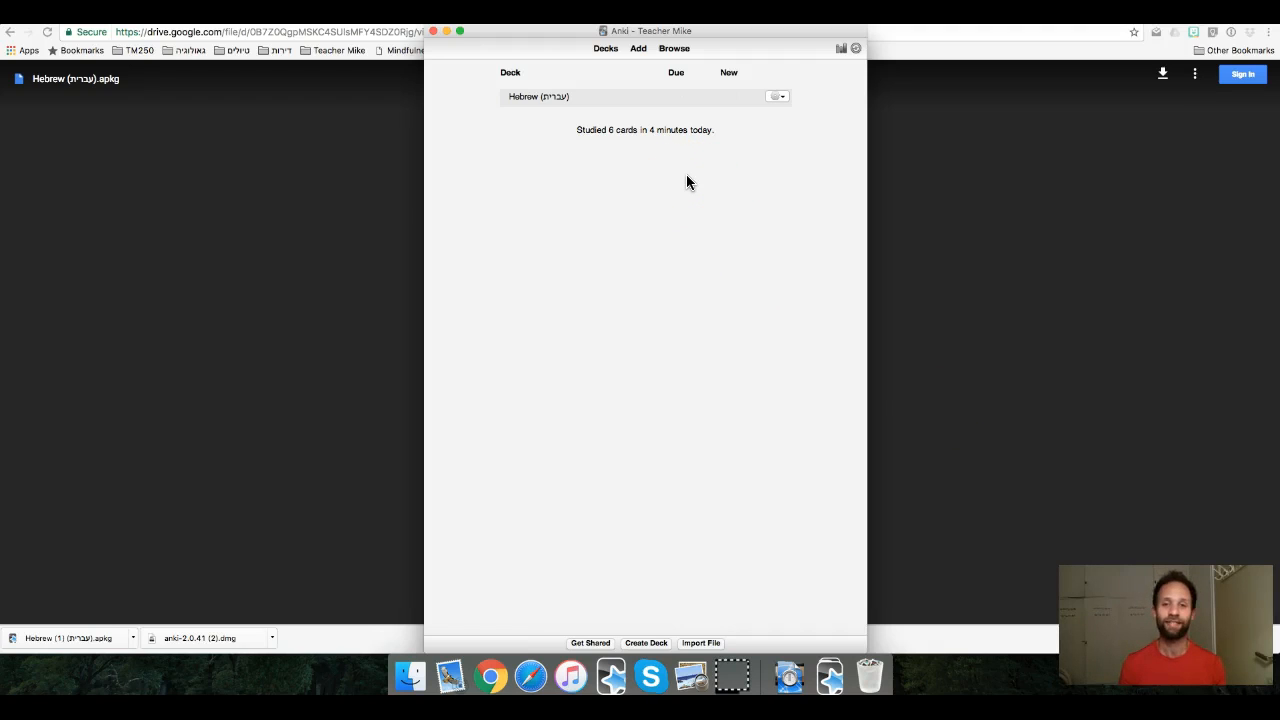
click(673, 133)
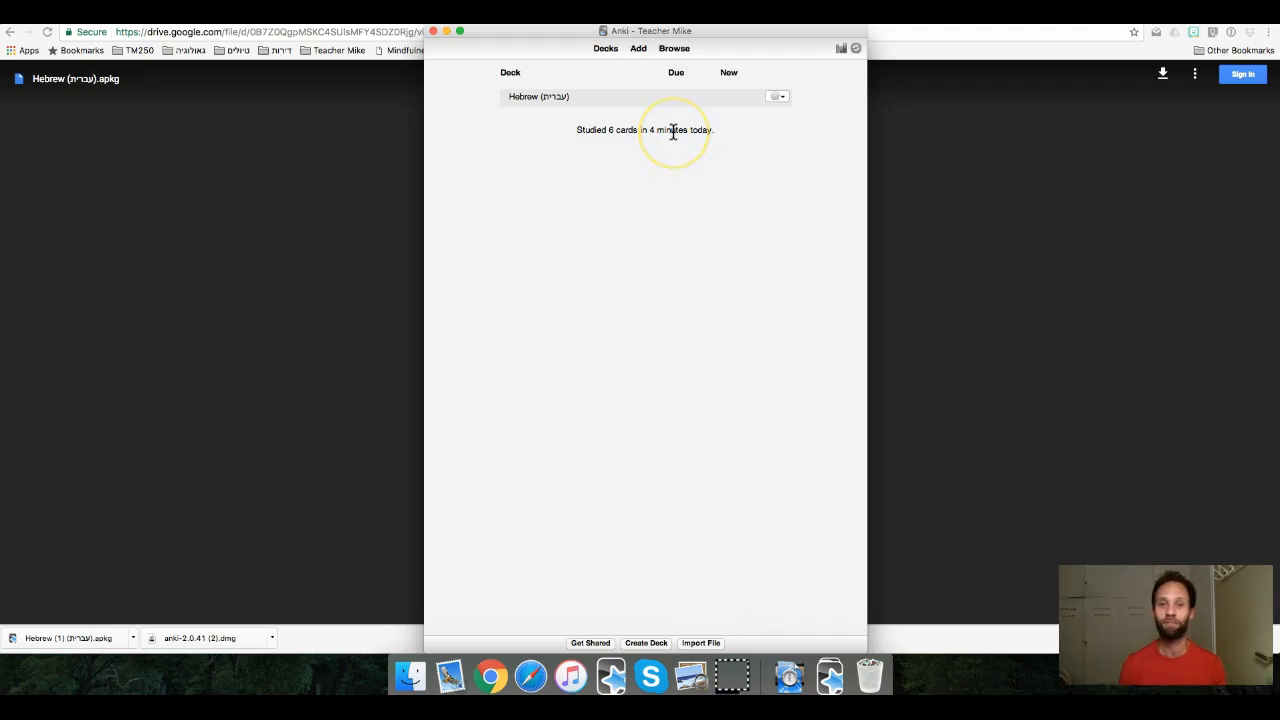
click(545, 104)
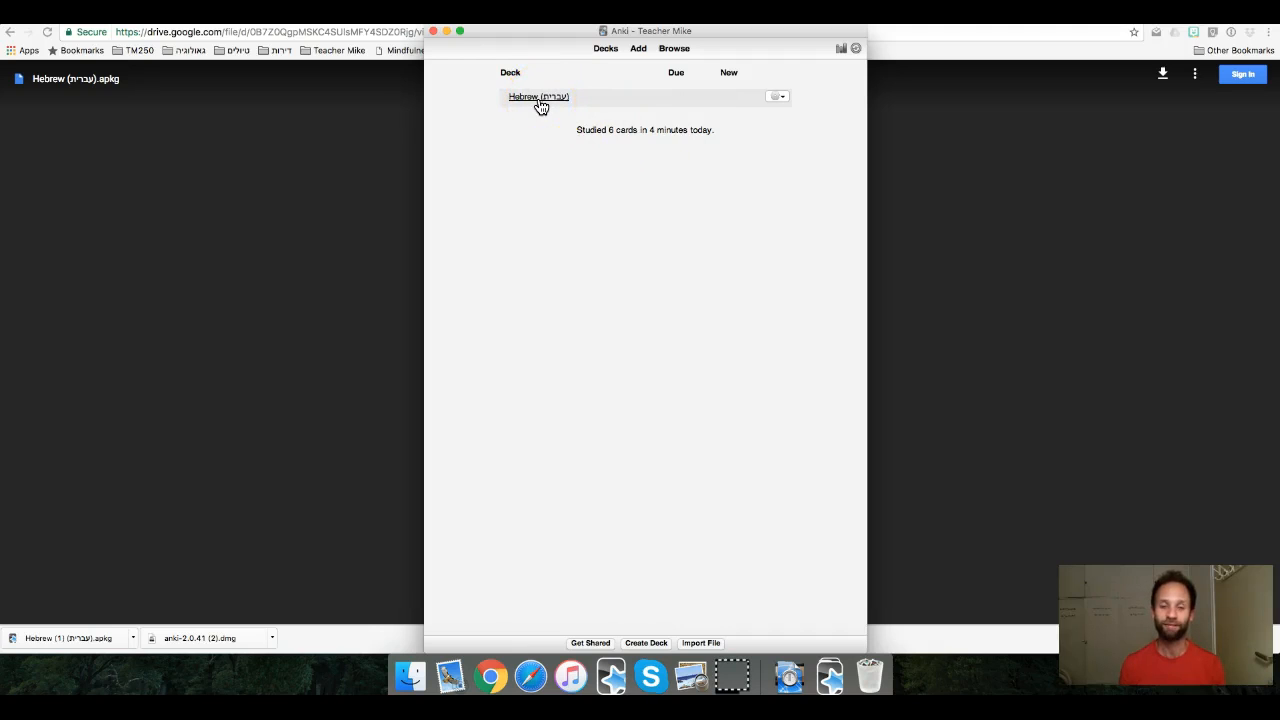
click(541, 103)
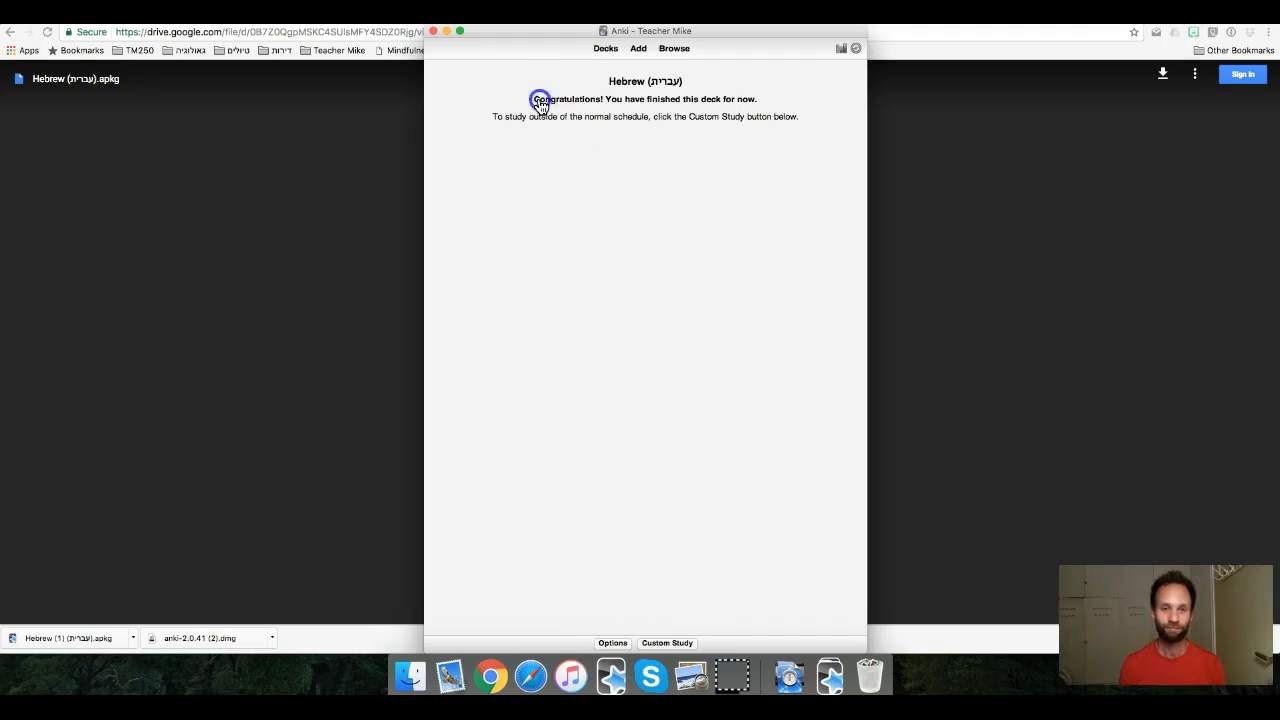
Step: Start adding a new note to the Hebrew deck, and reposition and resize the Add window
click(639, 50)
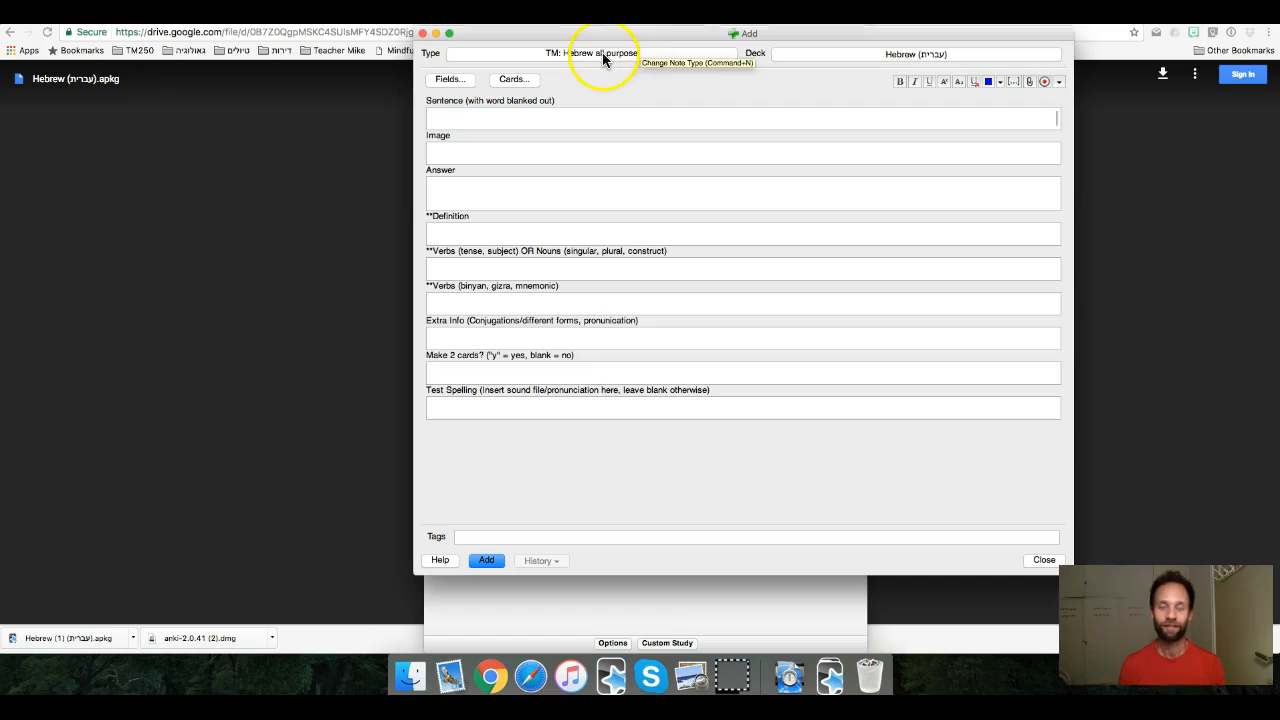
drag(569, 40, 508, 43)
drag(1008, 576, 1051, 582)
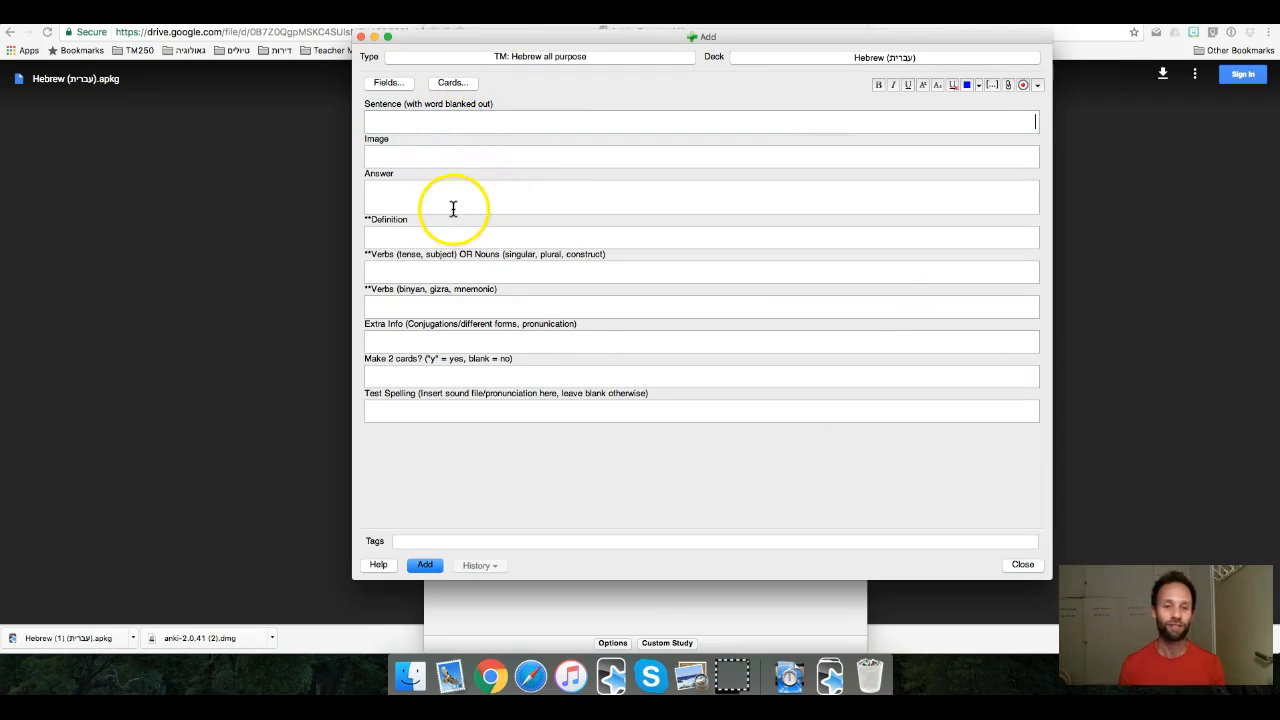
Step: Change the new note's type to TM: Vocabulary Builder
click(500, 58)
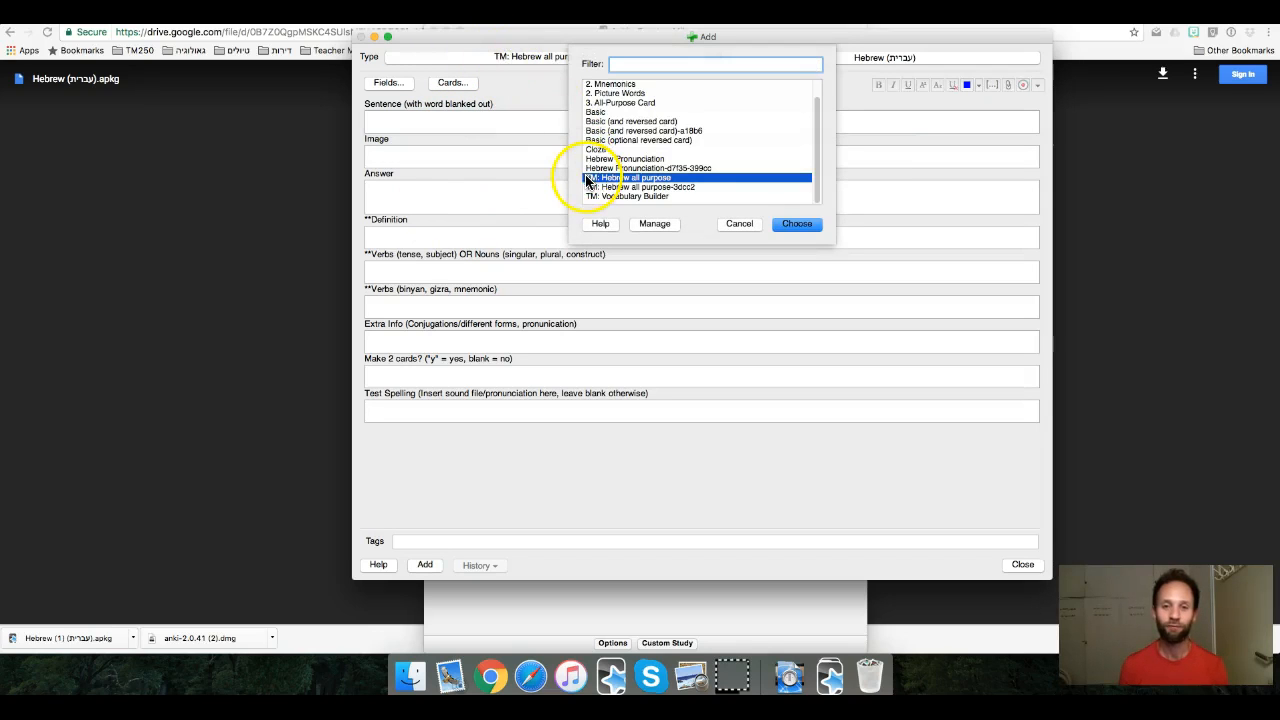
click(738, 222)
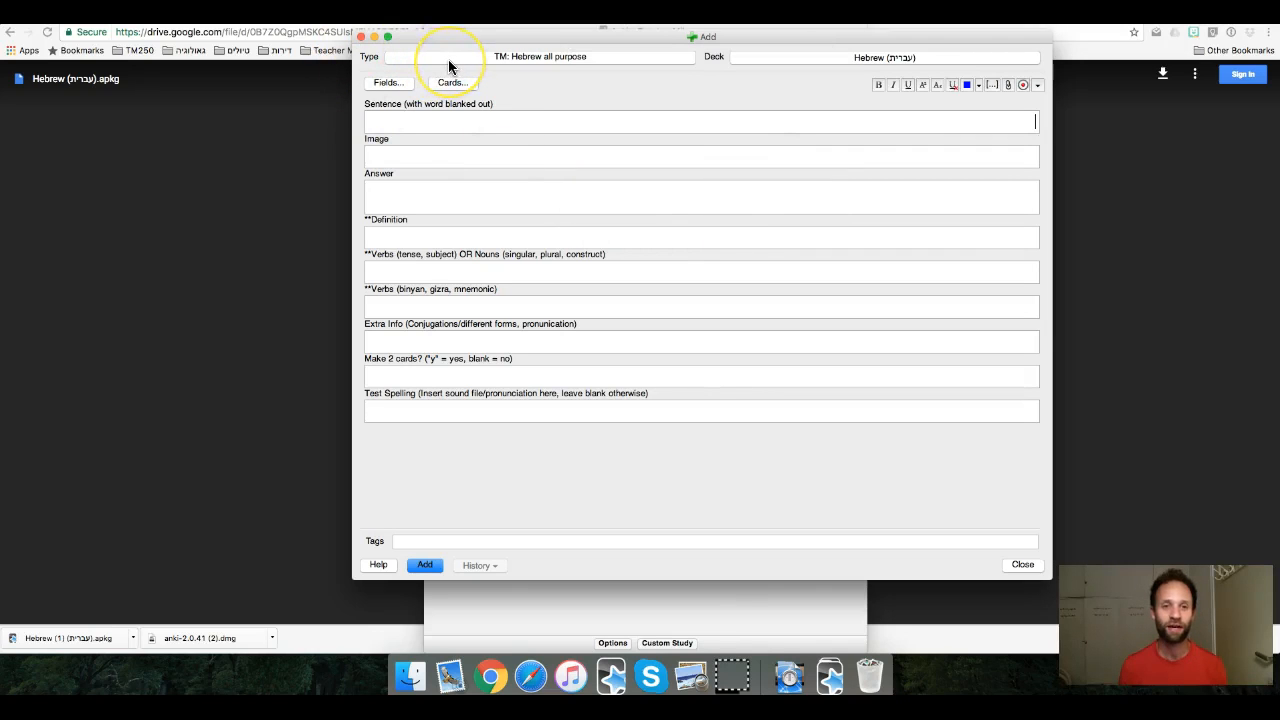
click(498, 55)
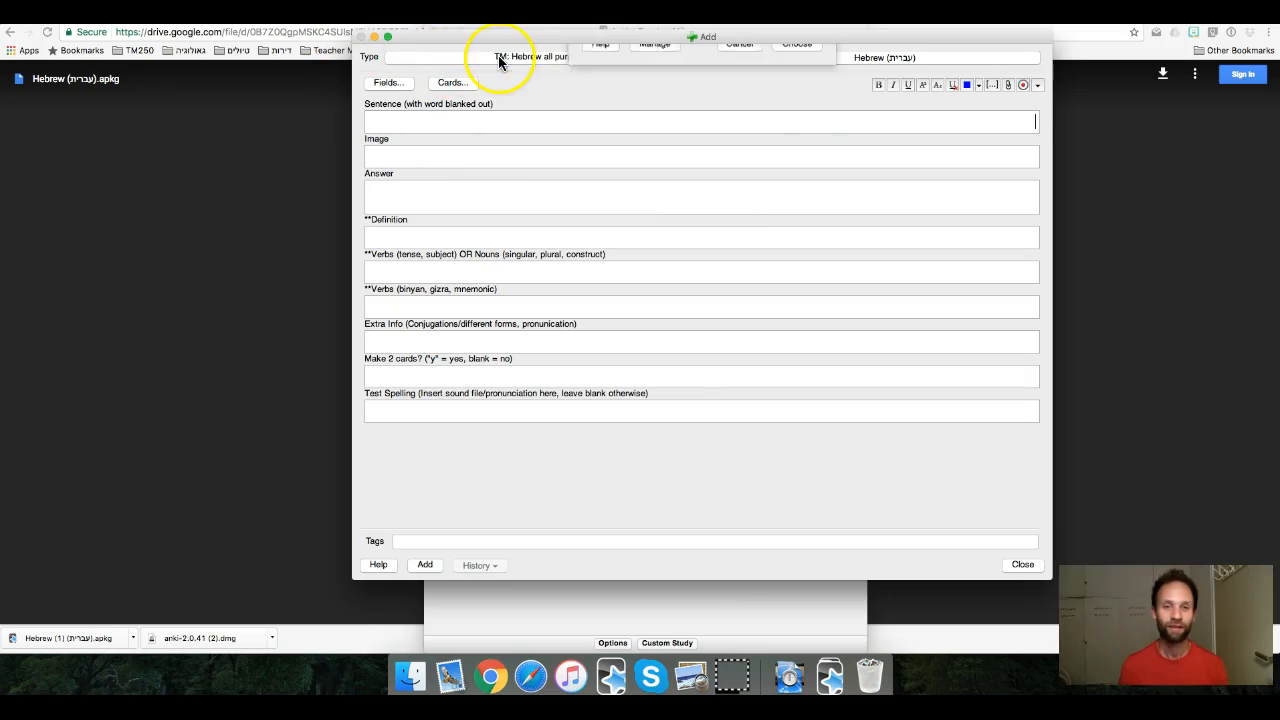
double_click(623, 196)
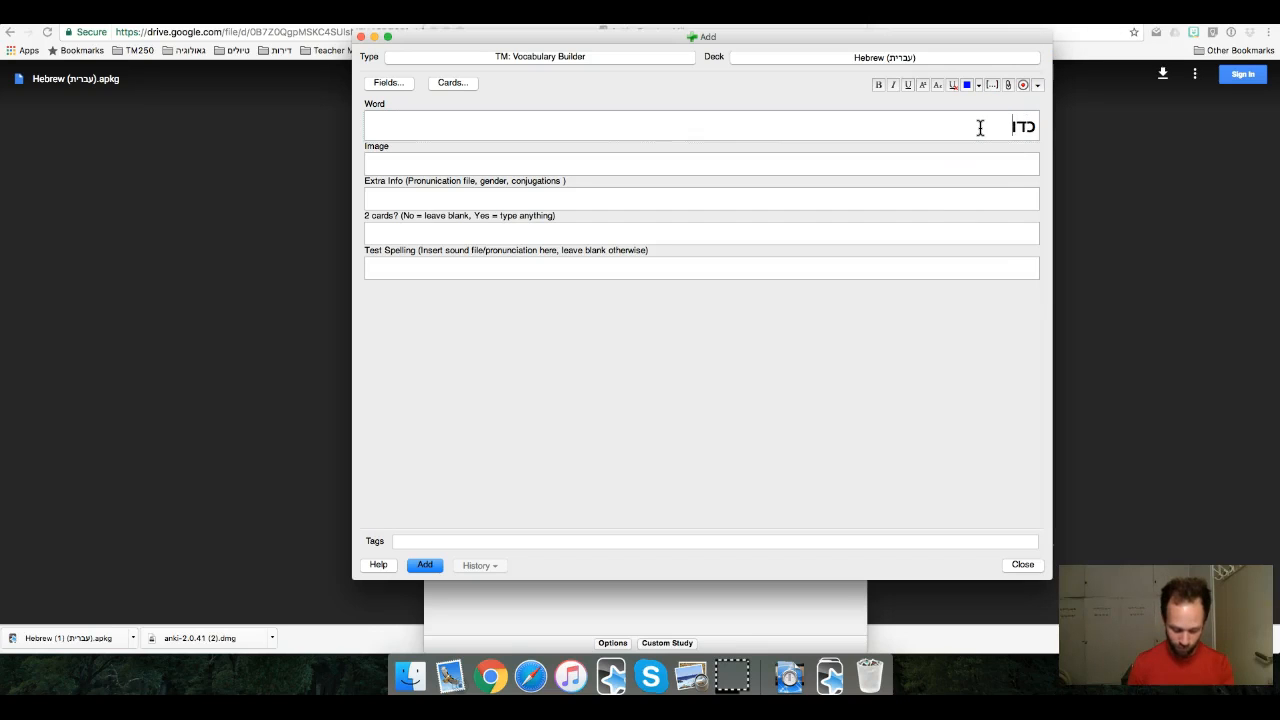
Step: Complete the Hebrew word כדור in the new note's Word field
key(super+comma)
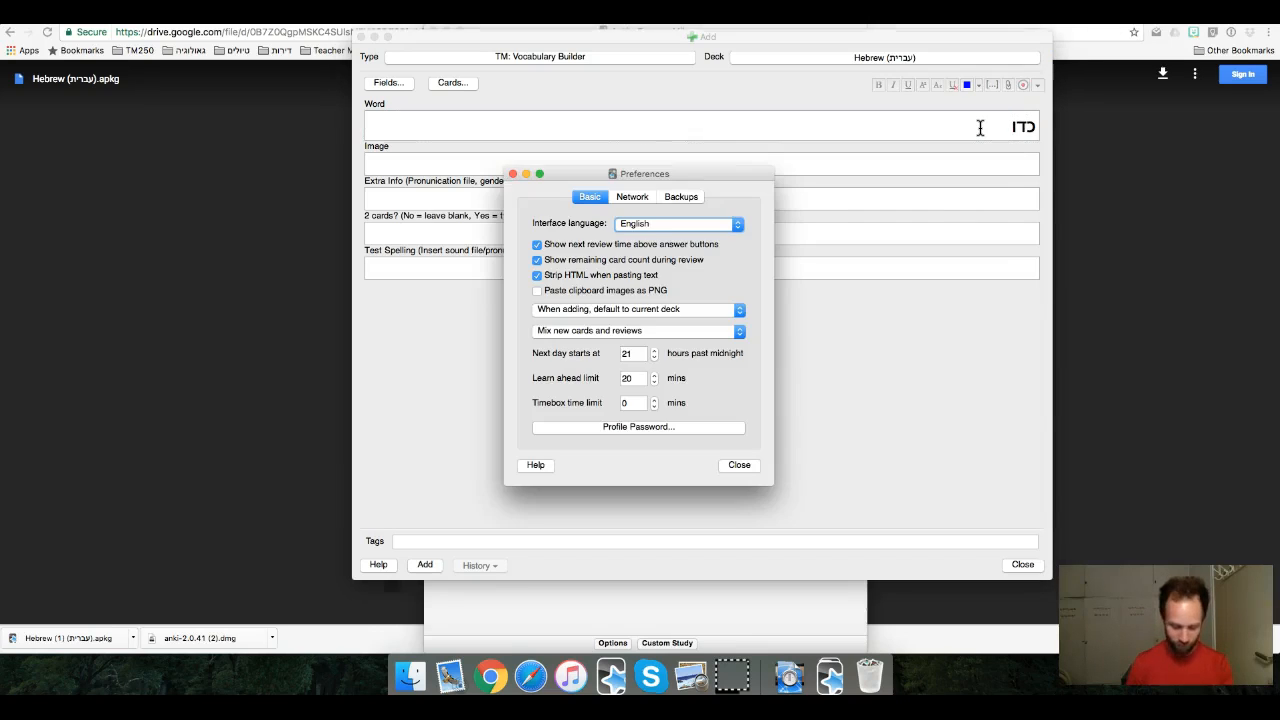
click(739, 466)
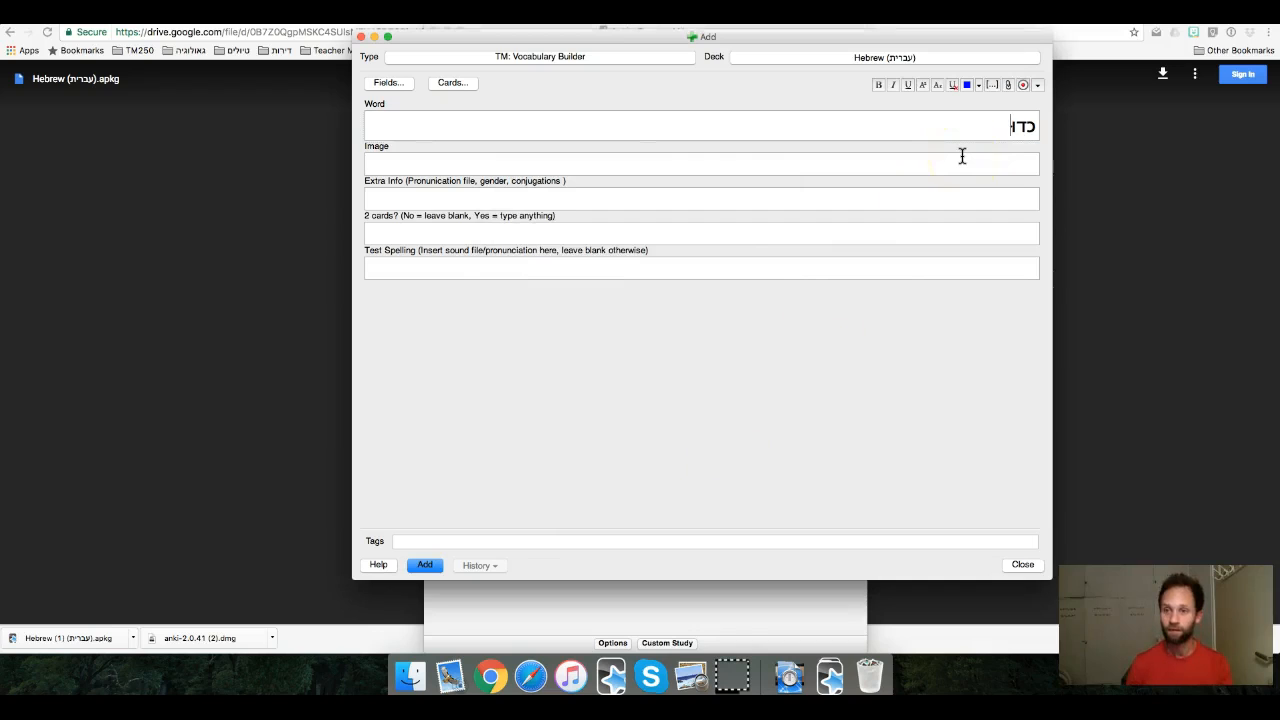
text(ר)
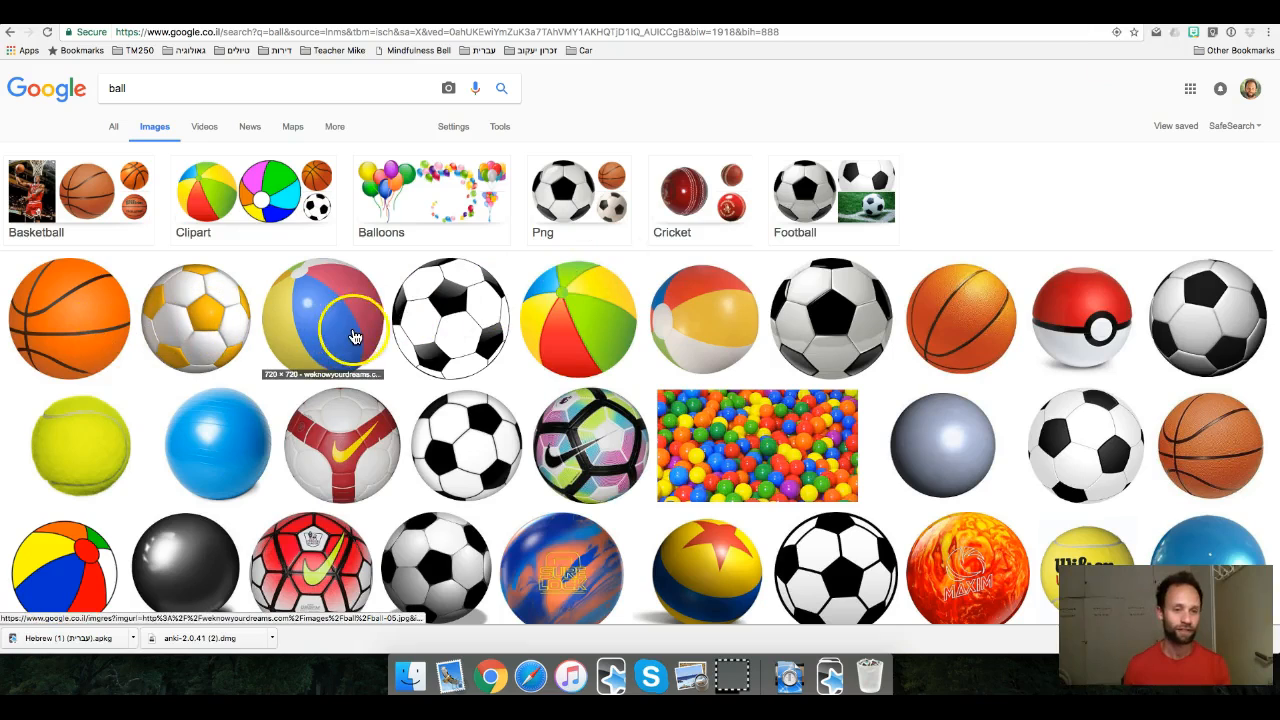
Step: Copy the blue, yellow and red beach ball picture from the image results and paste it into the Anki note's Image field
click(341, 331)
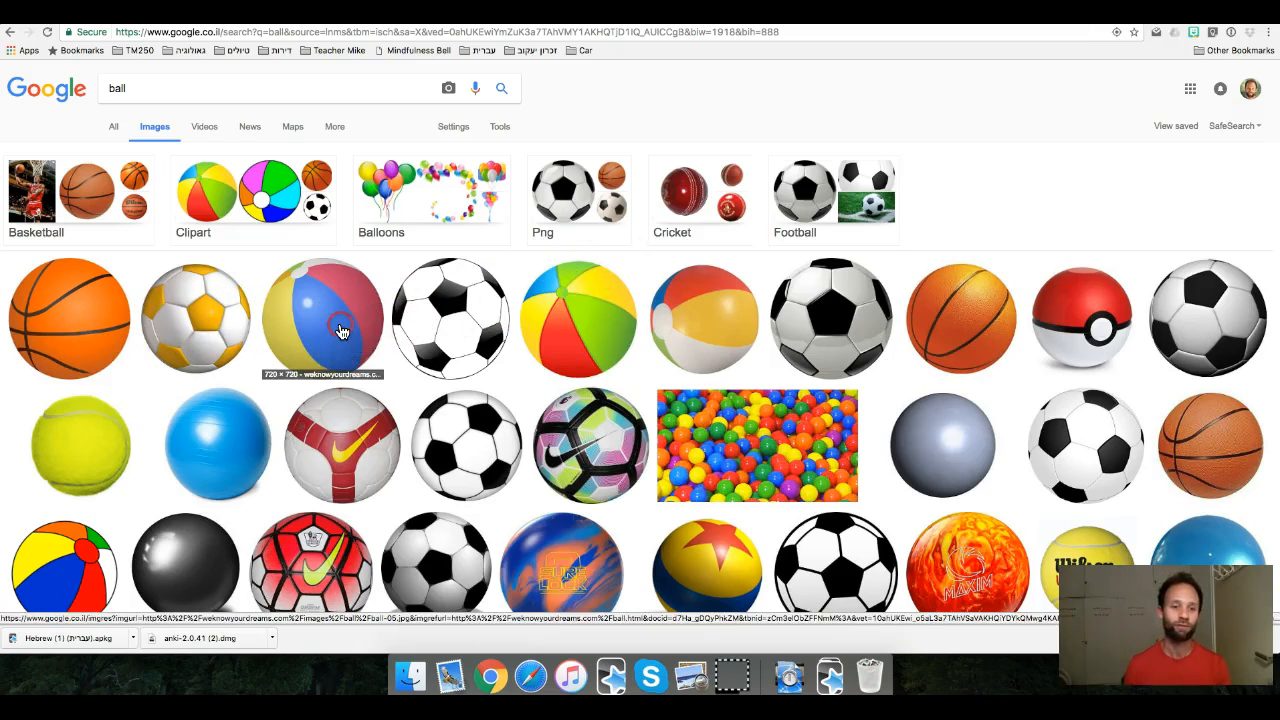
click(364, 424)
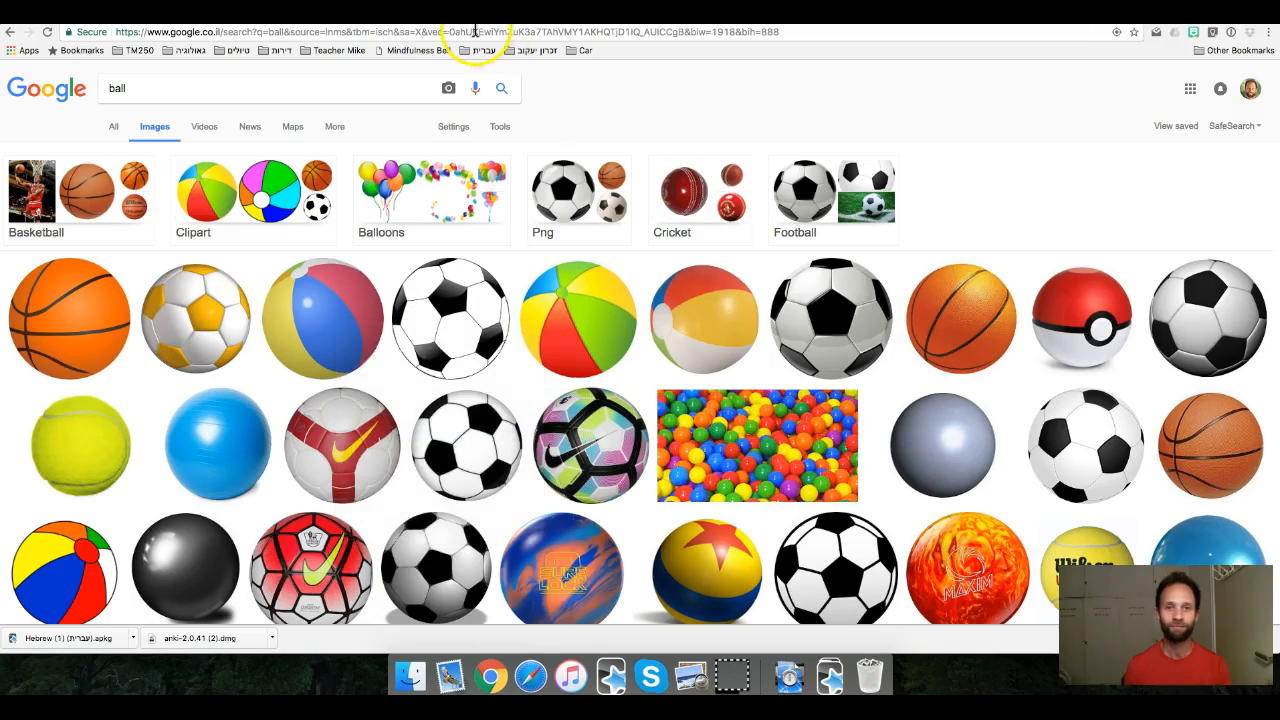
click(611, 676)
click(419, 167)
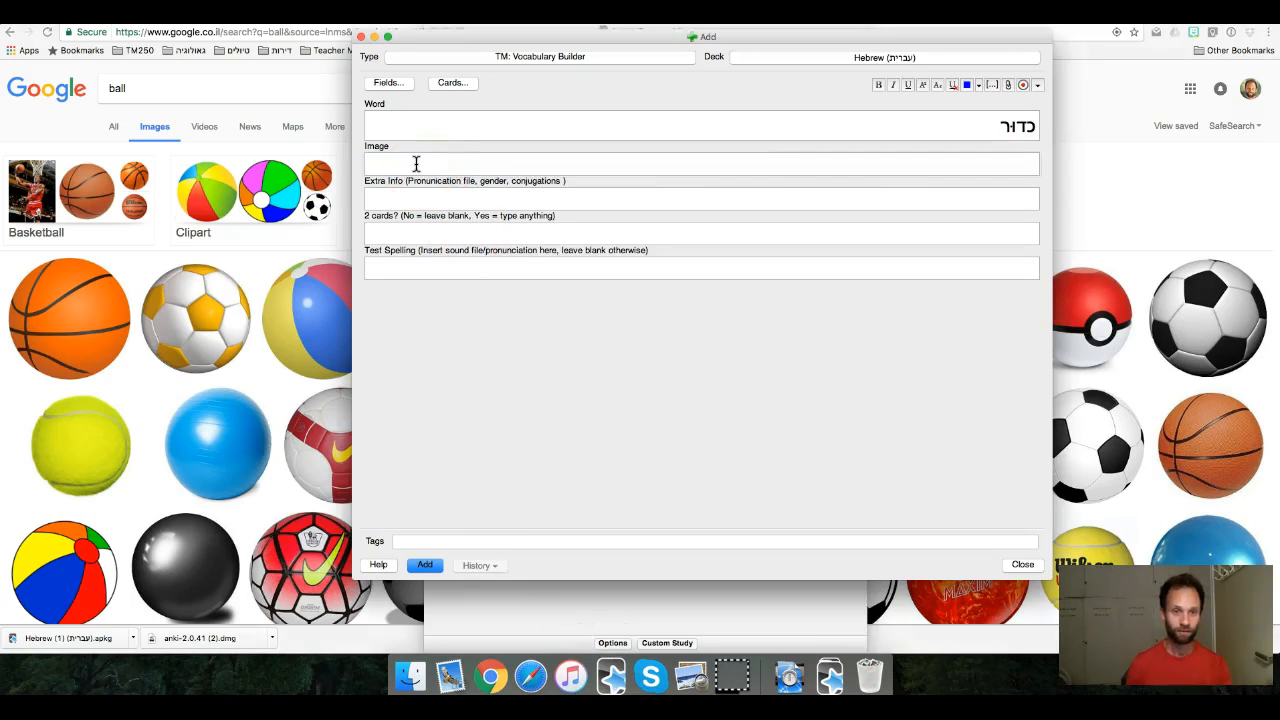
right_click(416, 164)
click(434, 194)
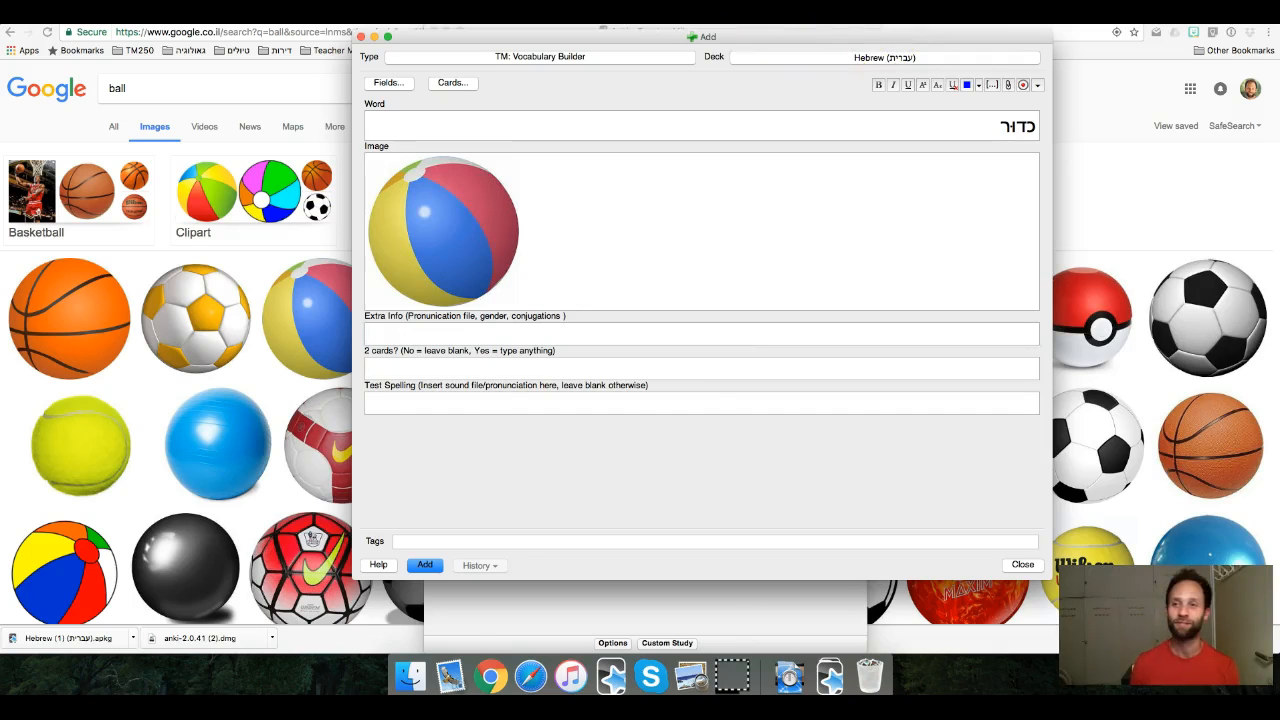
Step: On the Forvo page for כדור, play the Hebrew pronunciation and download its audio file
click(290, 14)
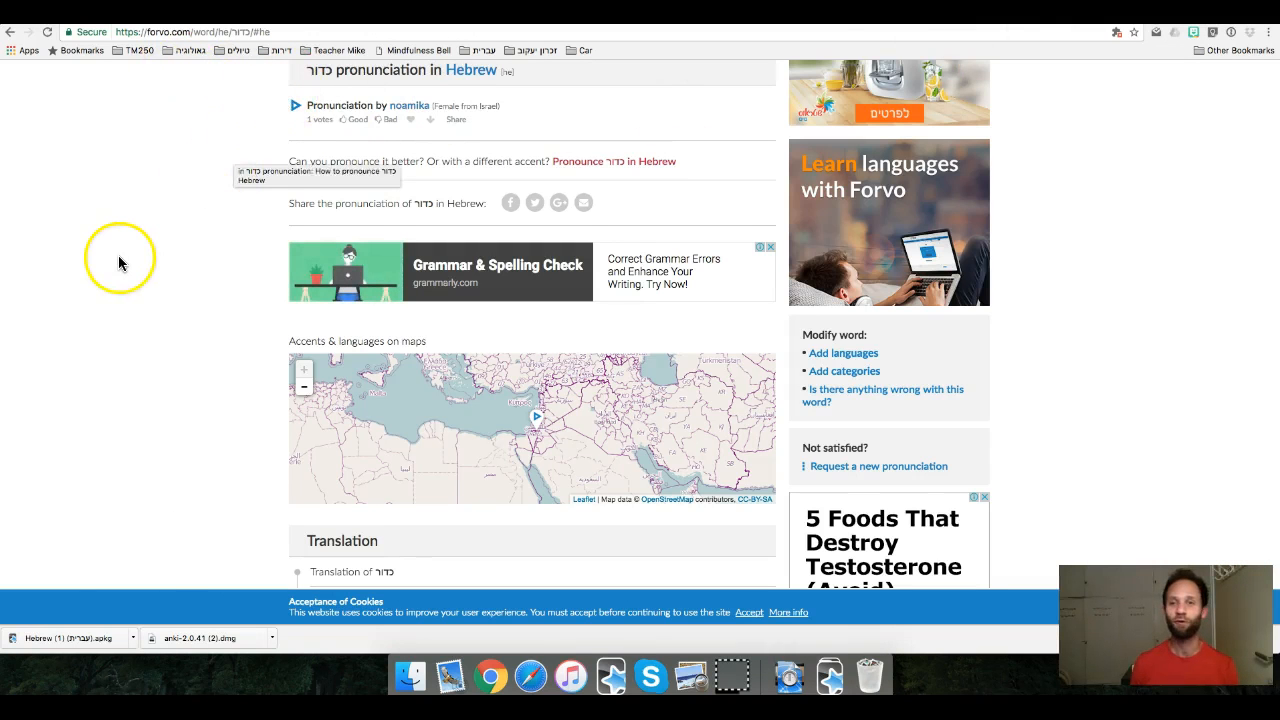
scroll(118, 263, up, 5)
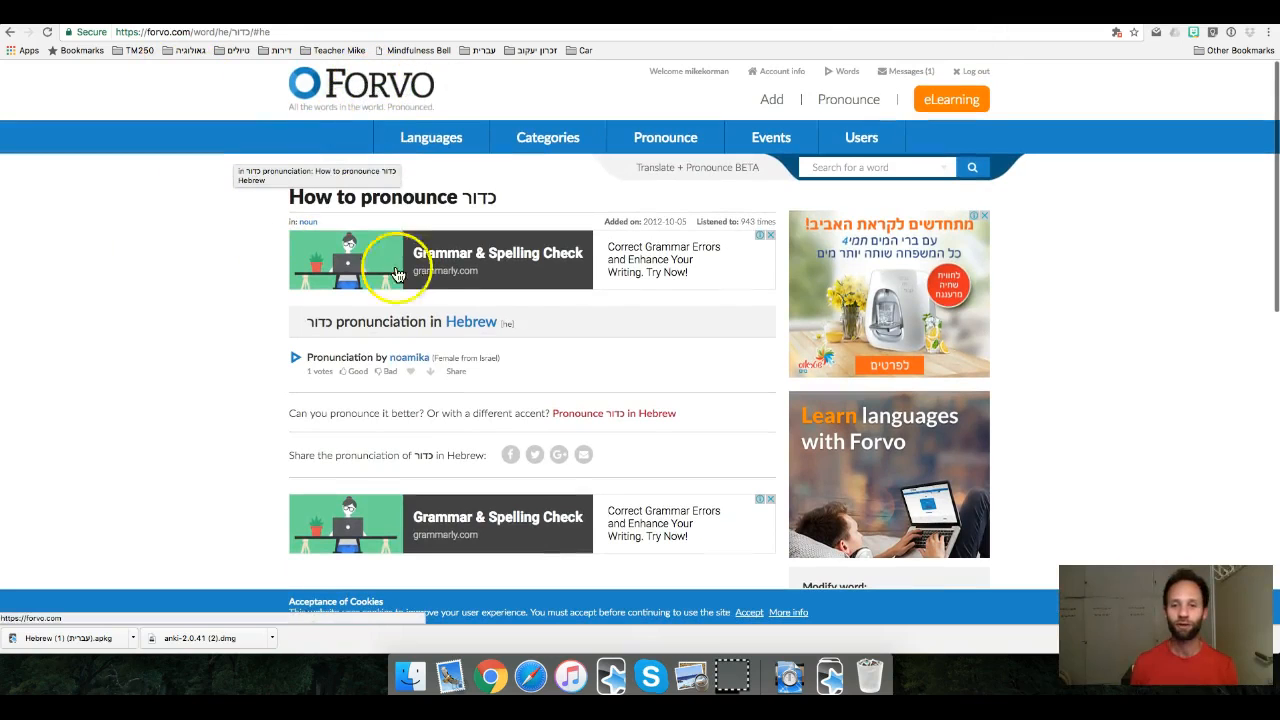
scroll(237, 340, down, 1)
scroll(235, 332, up, 1)
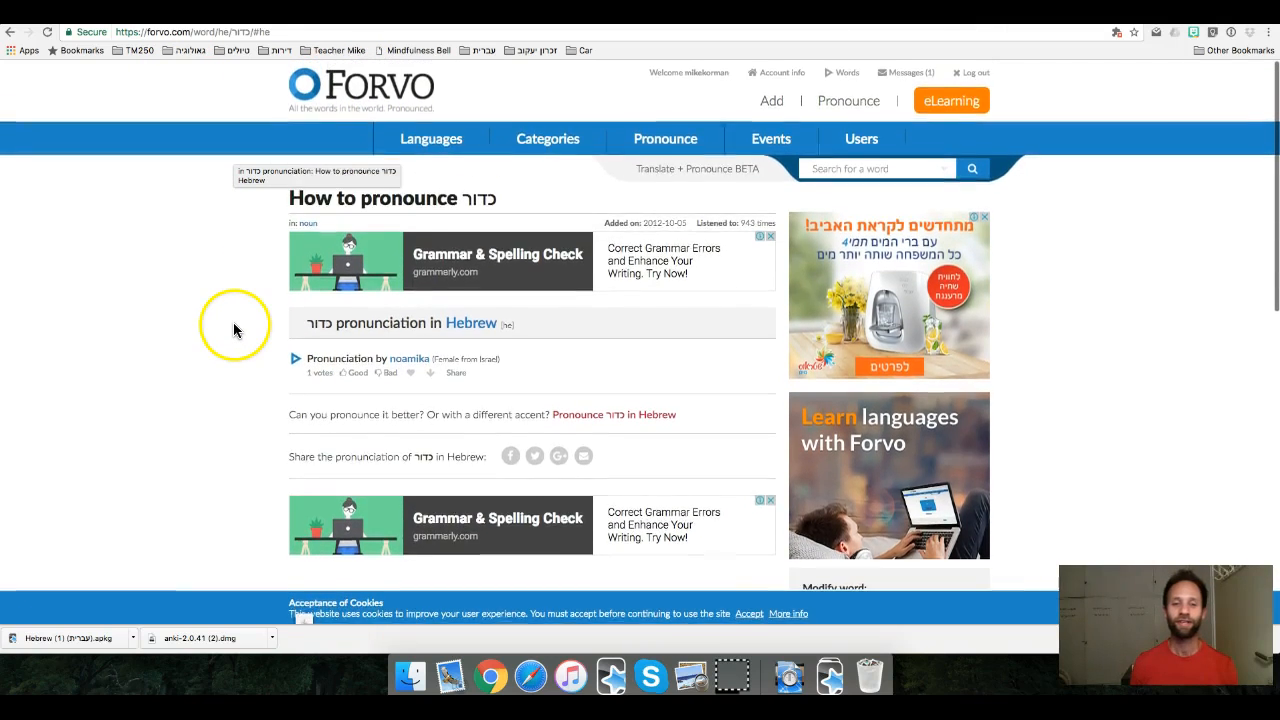
click(298, 366)
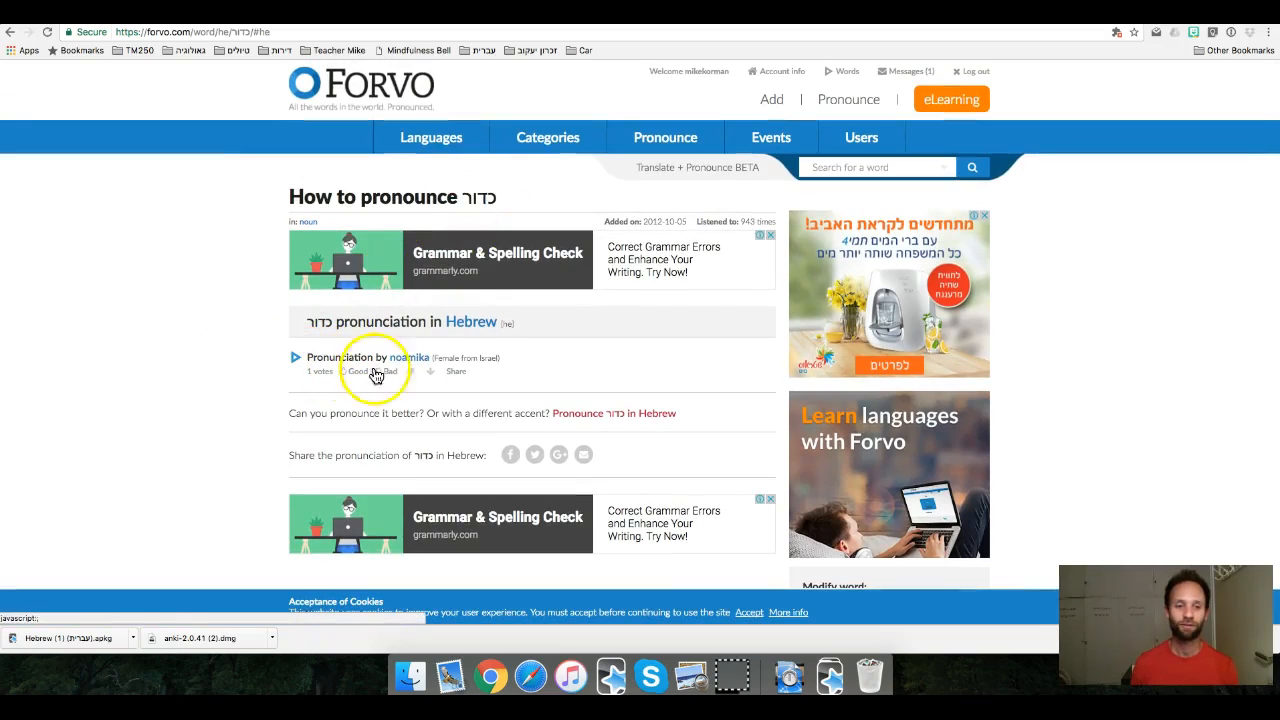
click(431, 374)
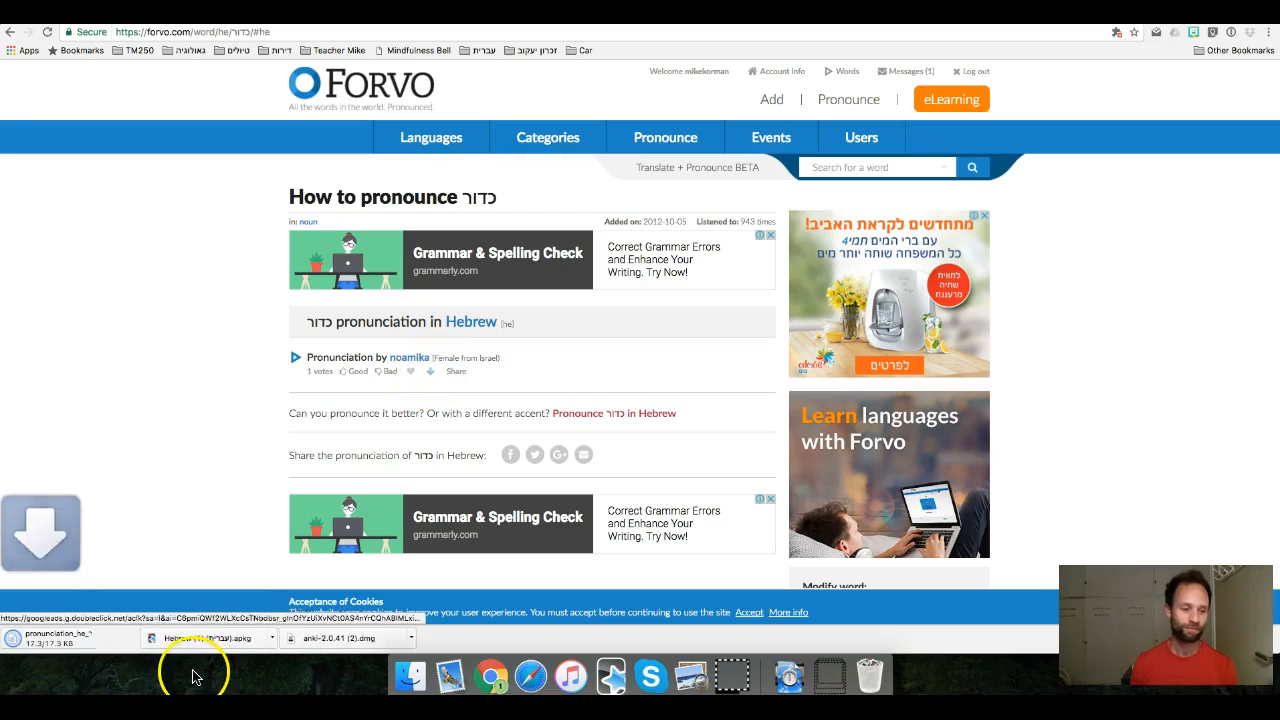
Step: Insert pronunciation_he_כדור.mp3 into the Anki note's Extra Info field, enter y for 2 cards, and add the note
click(614, 680)
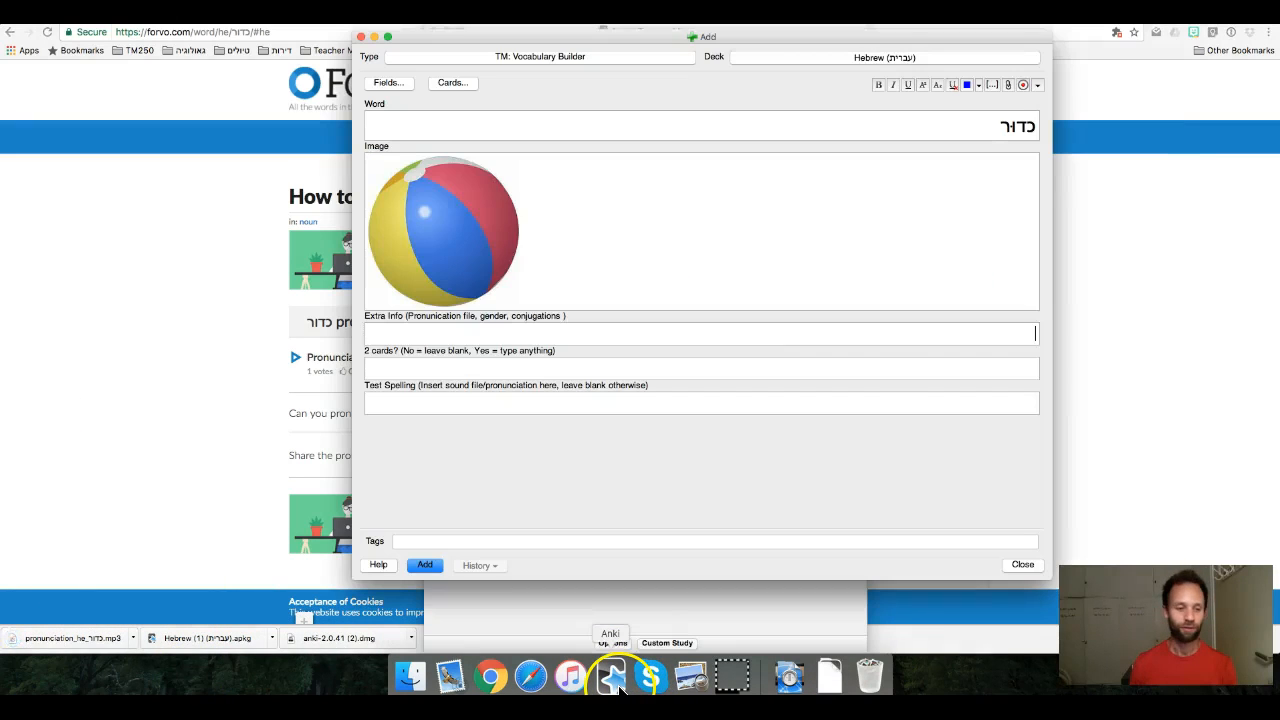
drag(94, 643, 523, 336)
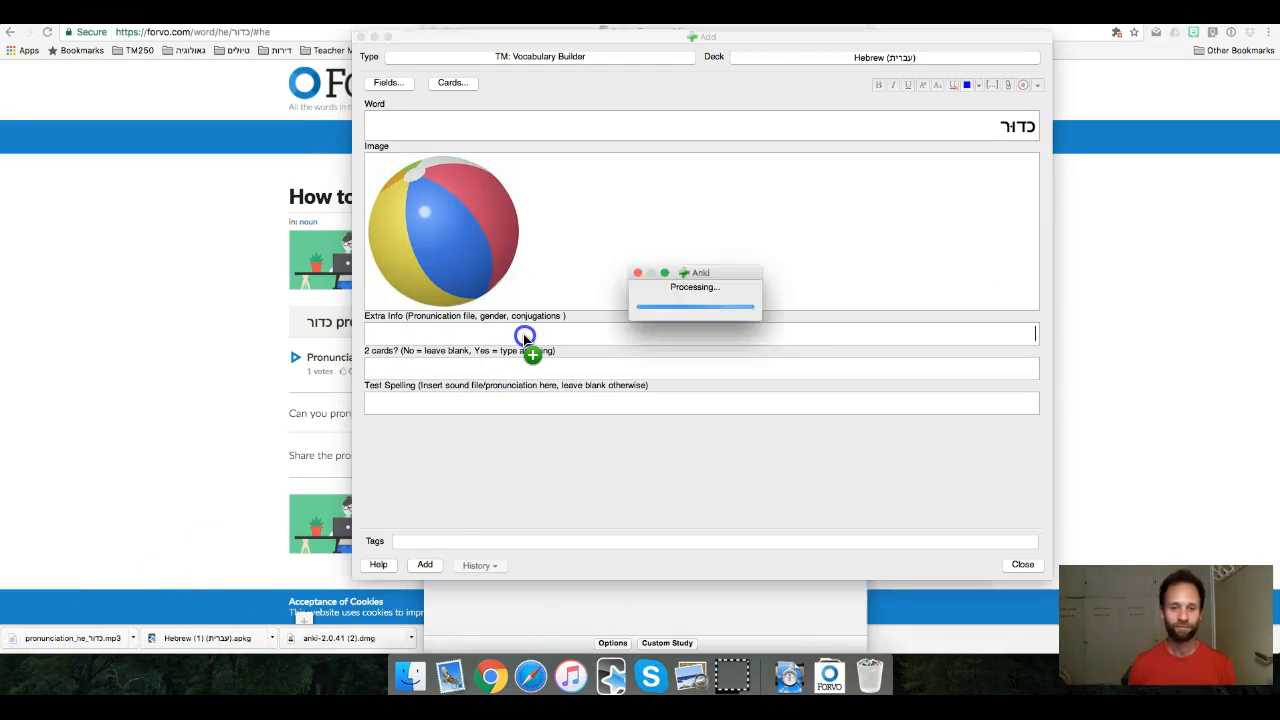
click(486, 371)
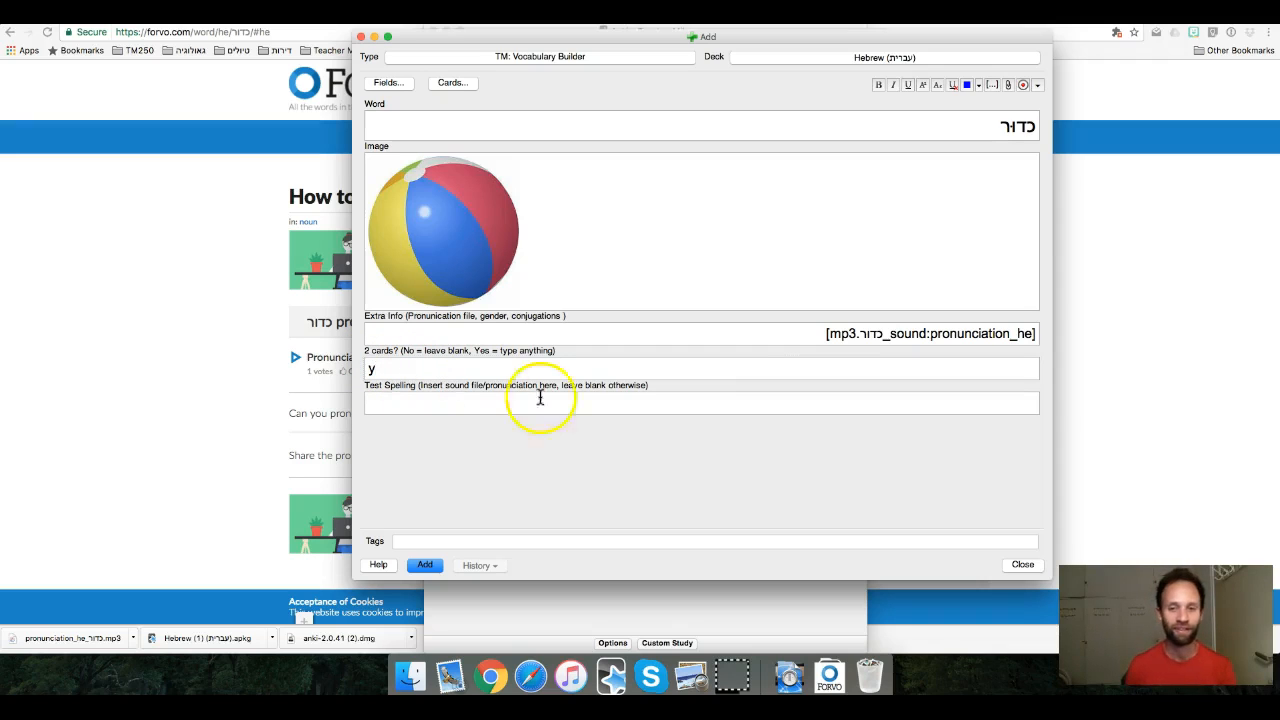
click(427, 566)
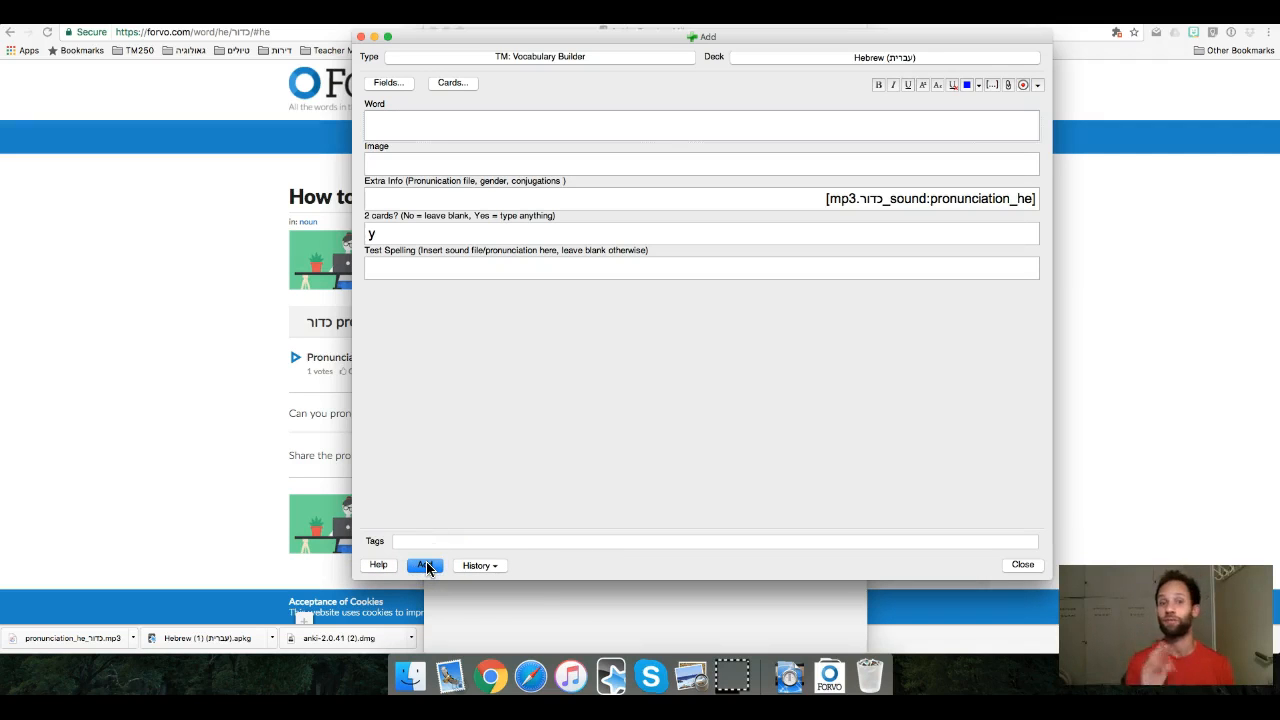
Step: Clear the leftover sound reference from Extra Info and the y from the 2 cards field
triple_click(830, 204)
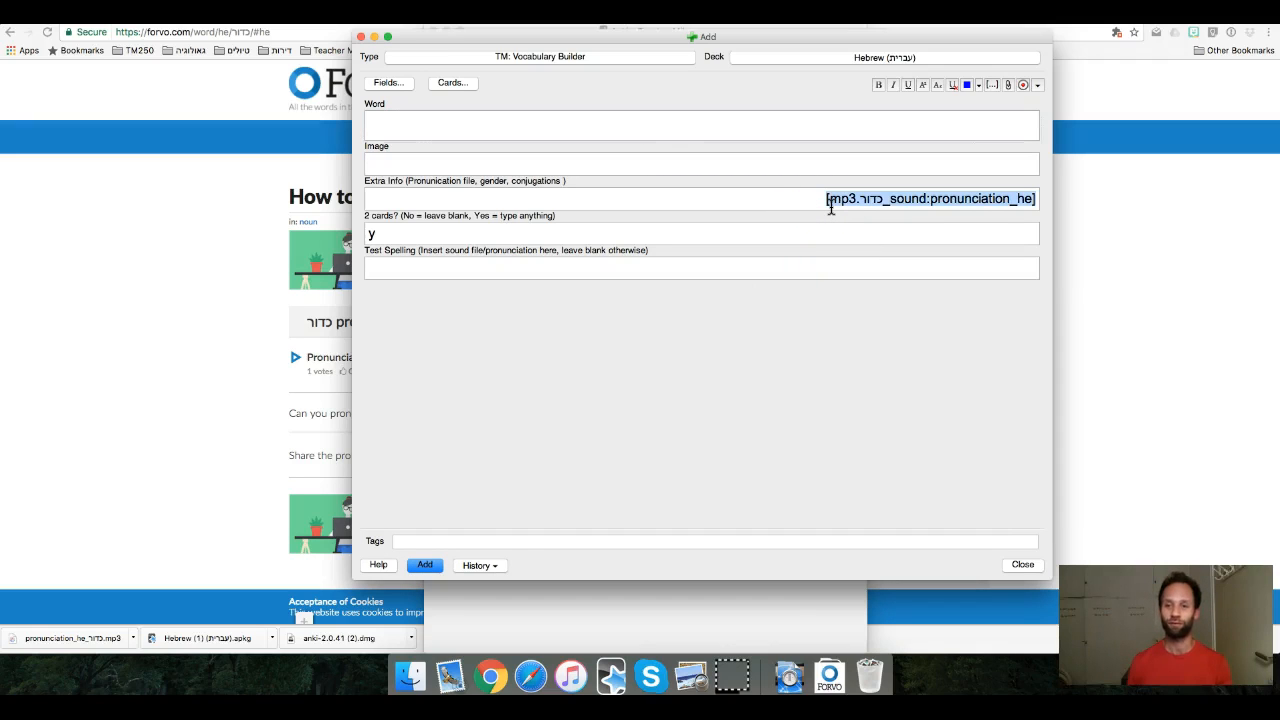
key(super+x)
click(392, 236)
key(BackSpace)
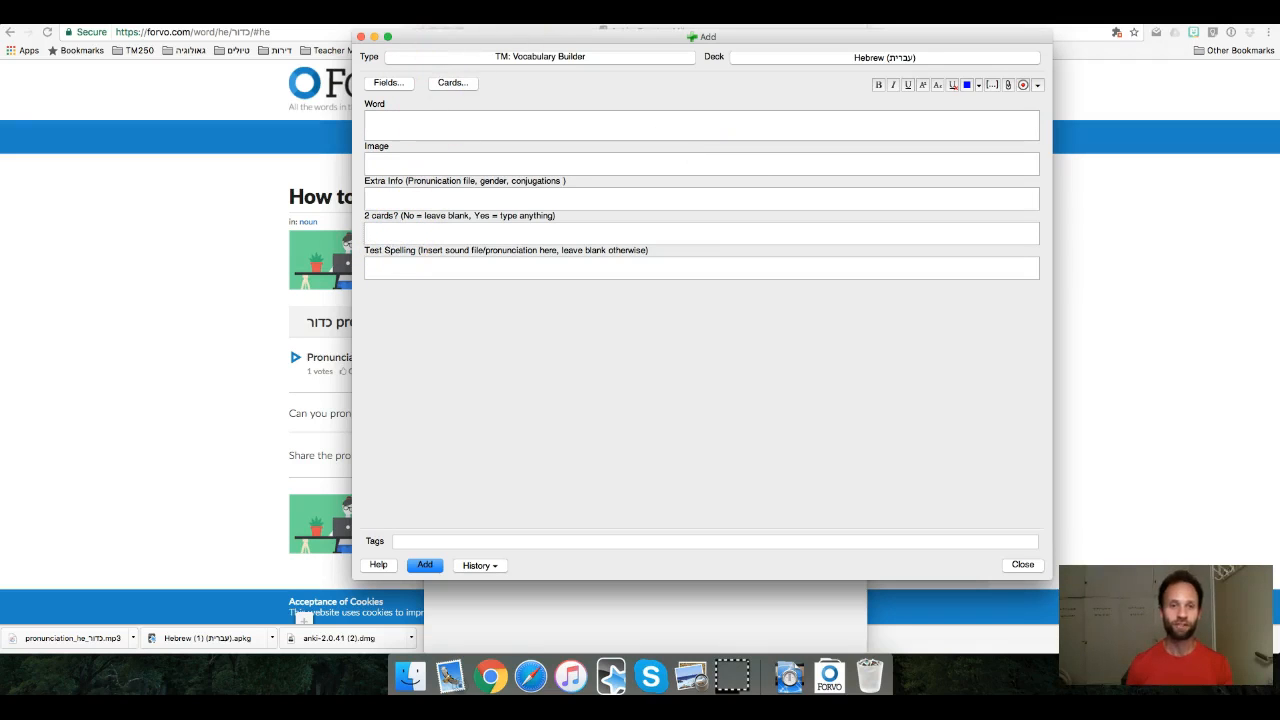
Step: Change the note type to TM: Hebrew all purpose, and enter the dialogue "1: שלום" / "2: _____" with the answer אהלן
click(501, 58)
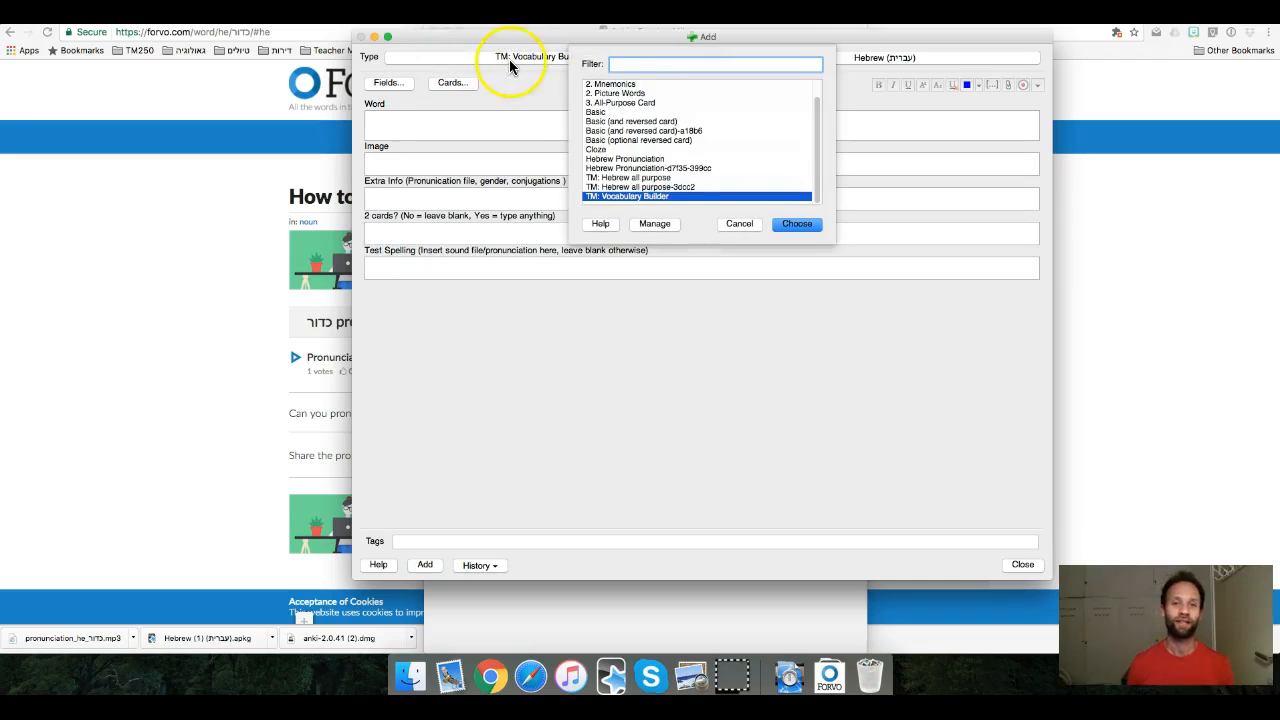
double_click(609, 178)
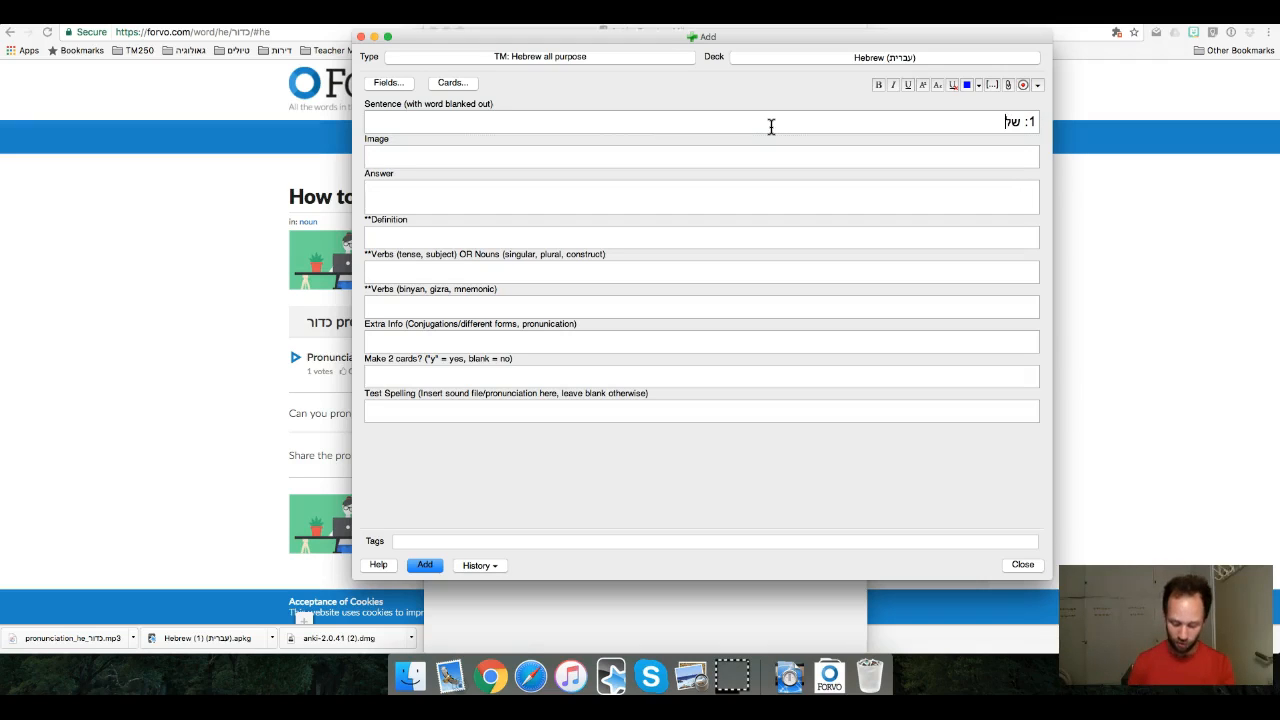
key(Return)
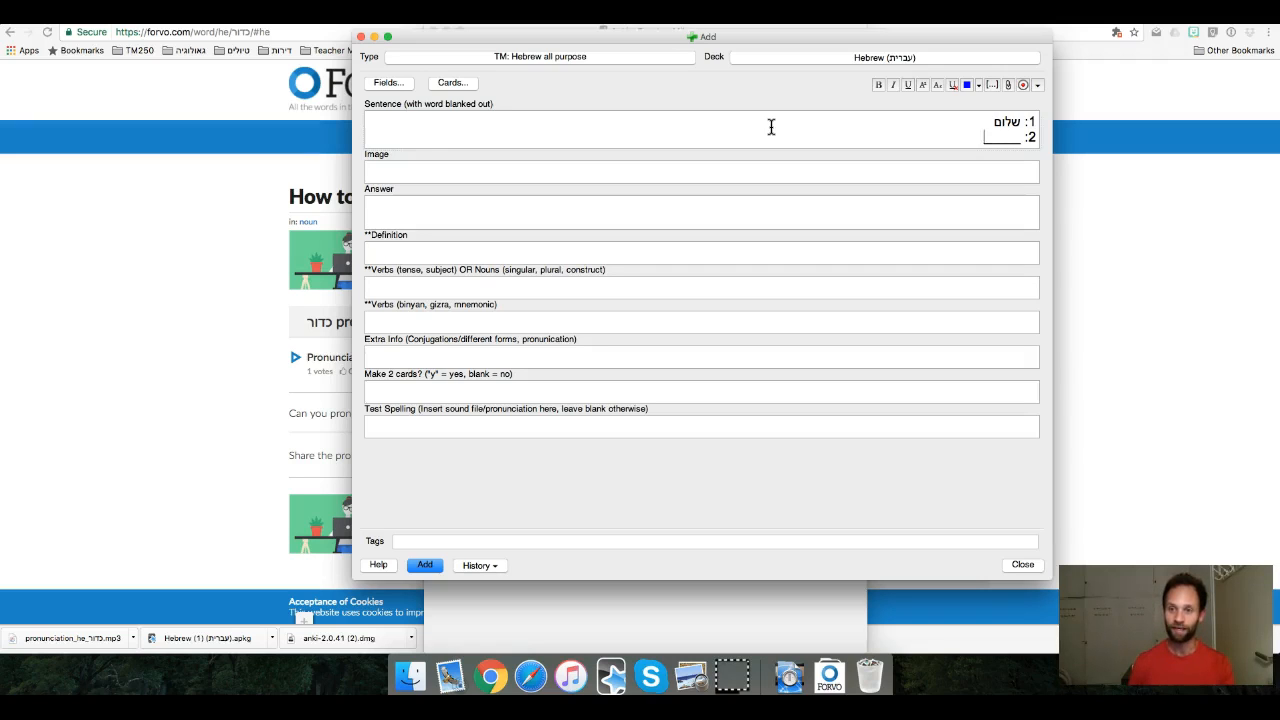
click(431, 219)
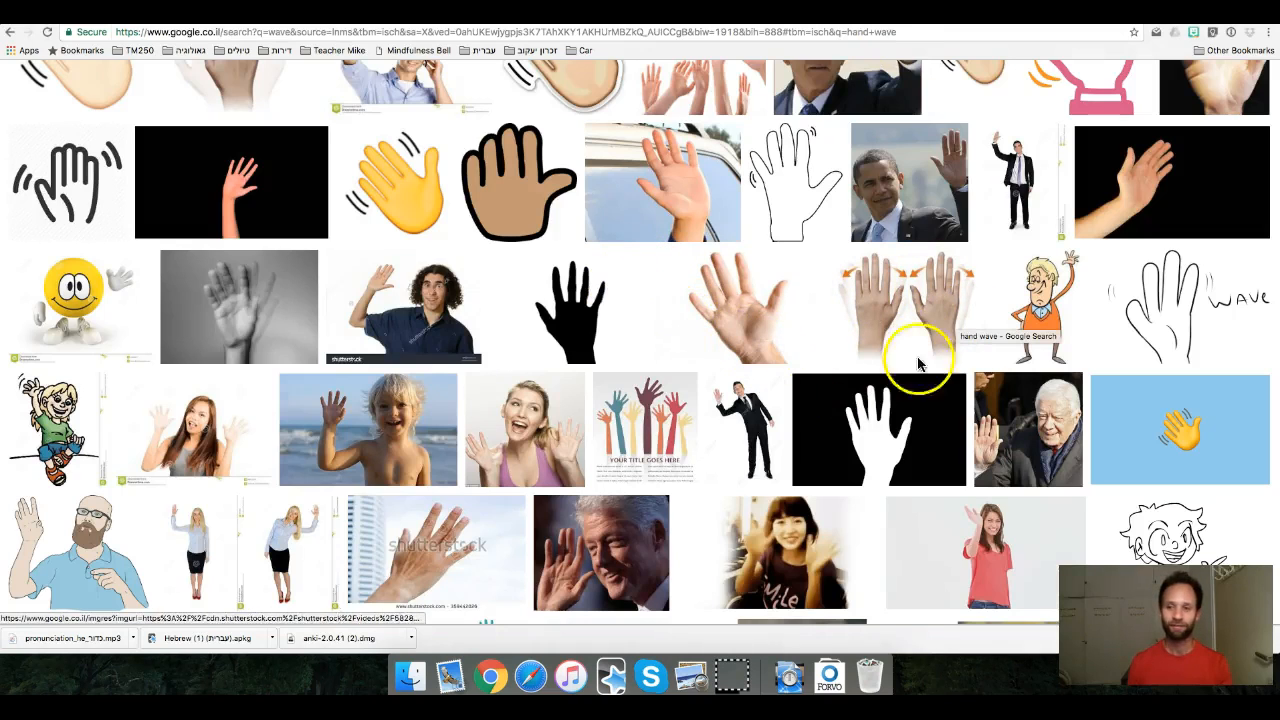
Step: Copy the cartoon of the waving man in orange from the hand wave results and paste it into the Anki note's Image field
right_click(1028, 300)
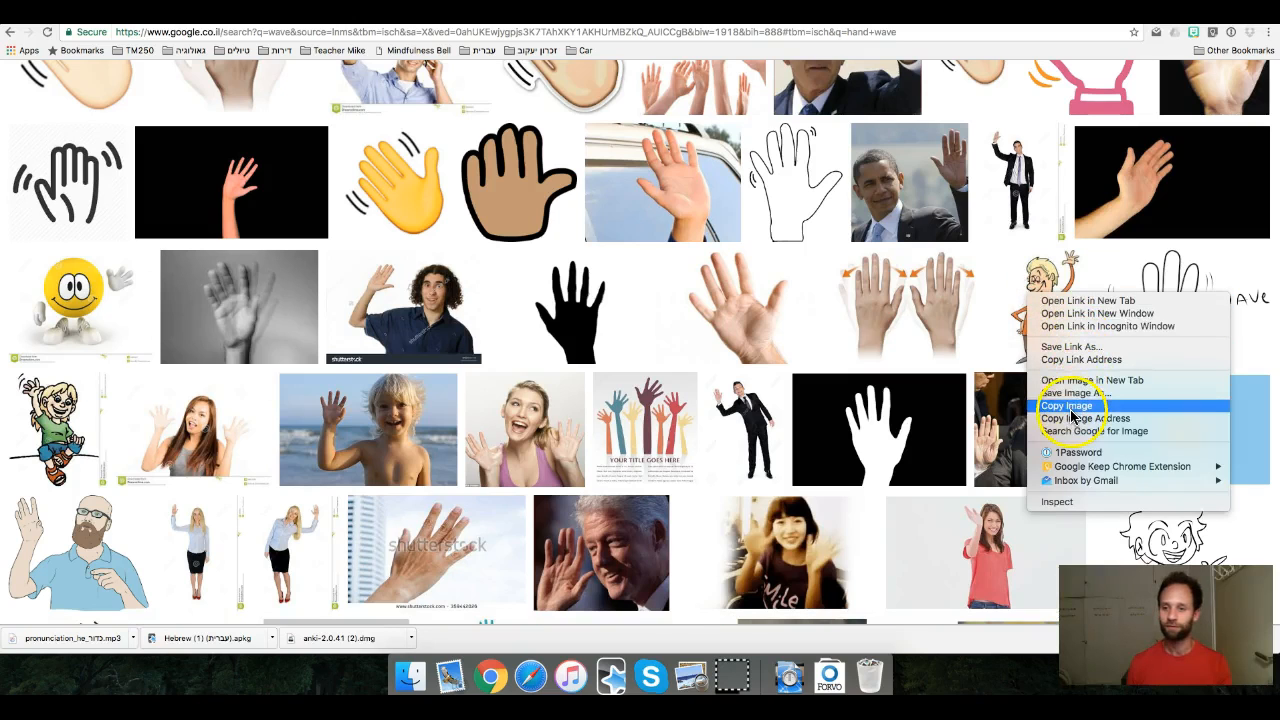
click(1070, 406)
click(611, 676)
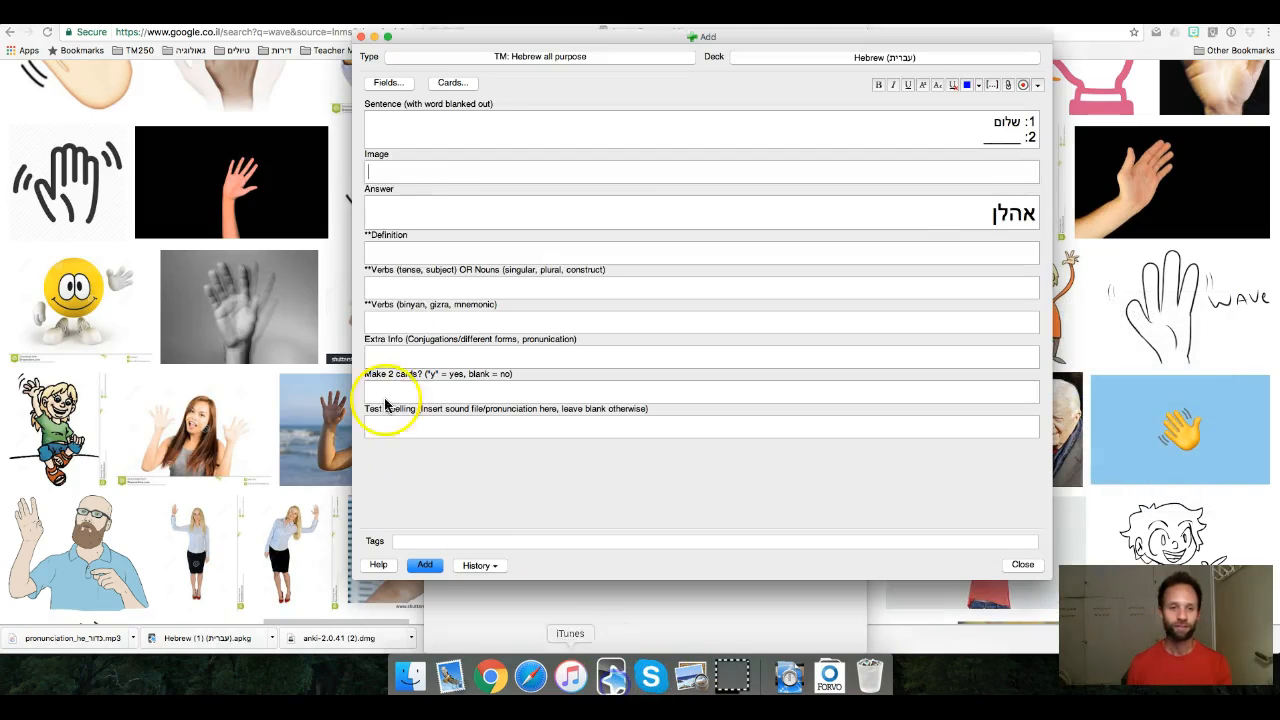
key(super+v)
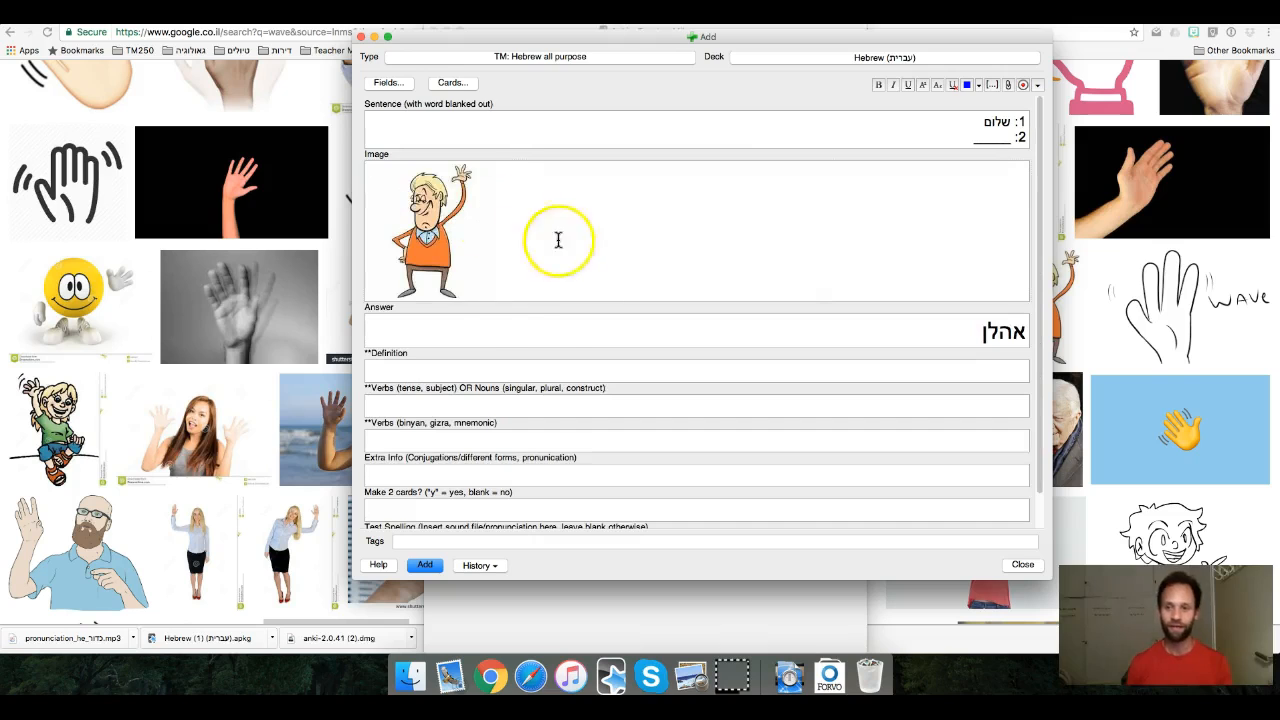
Step: Download the Hebrew pronunciation of אהלן from its Forvo page for the note's Extra Info field
scroll(524, 330, down, 1)
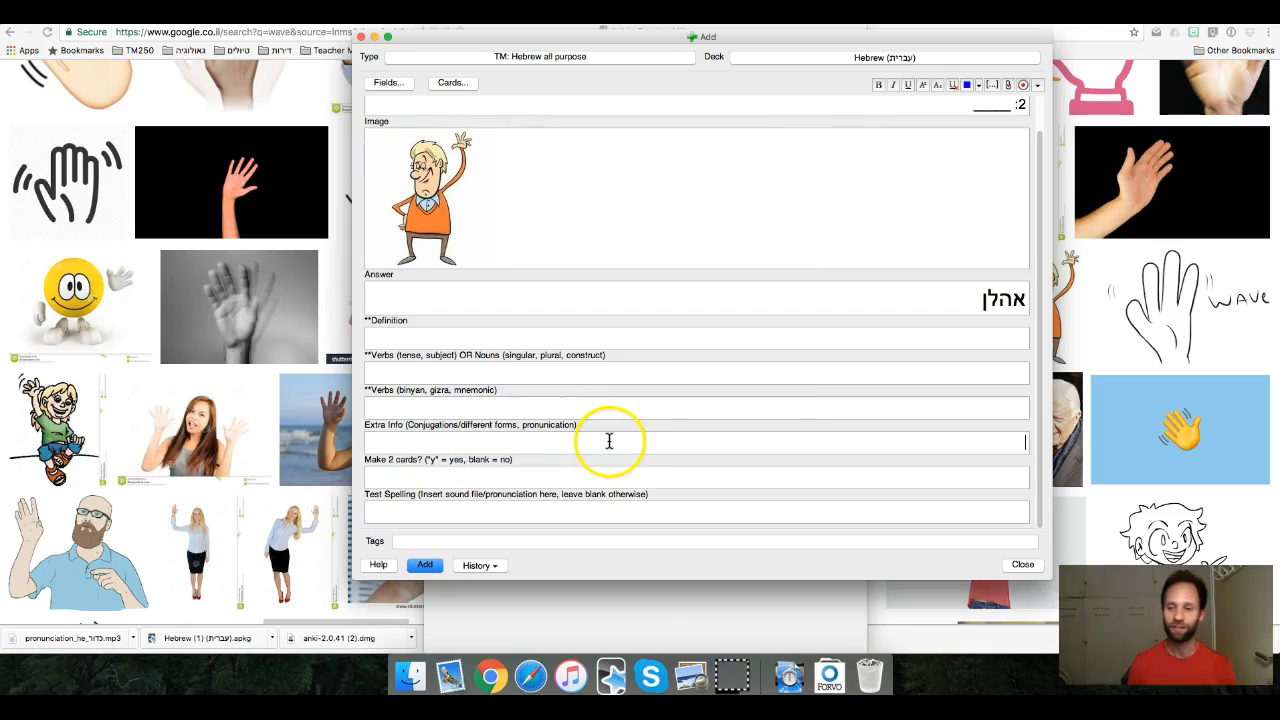
click(771, 14)
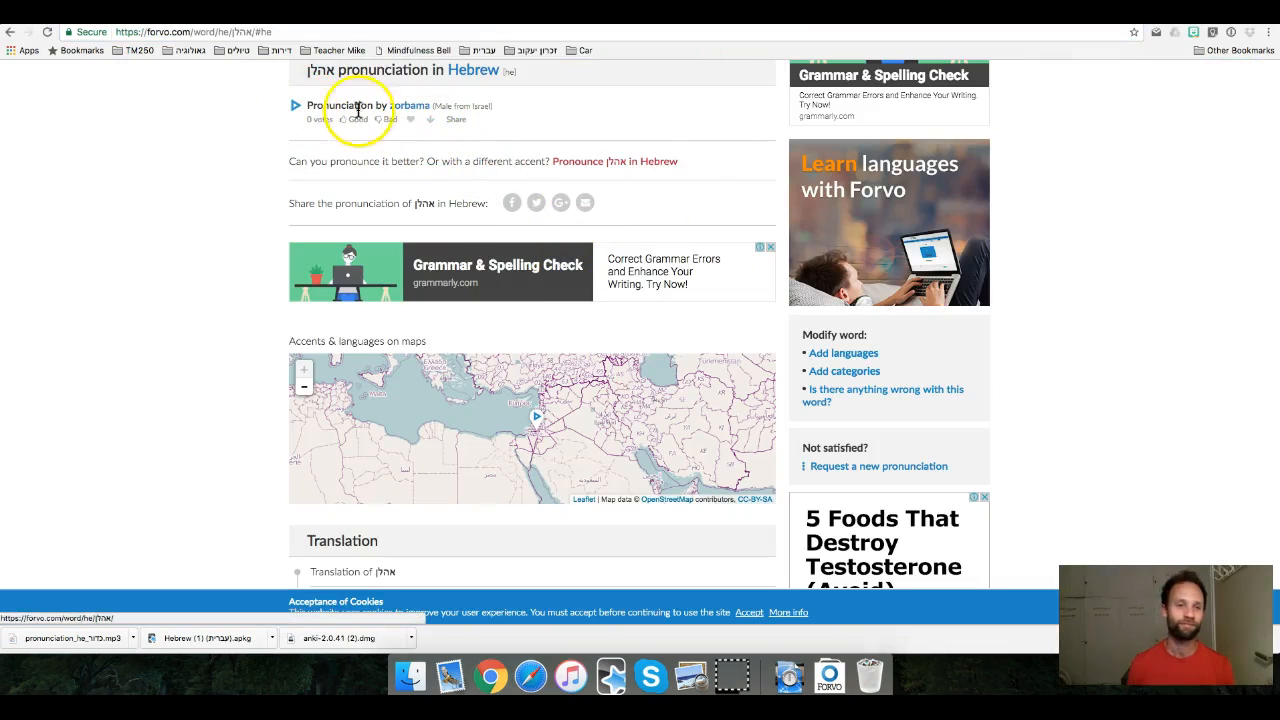
click(430, 119)
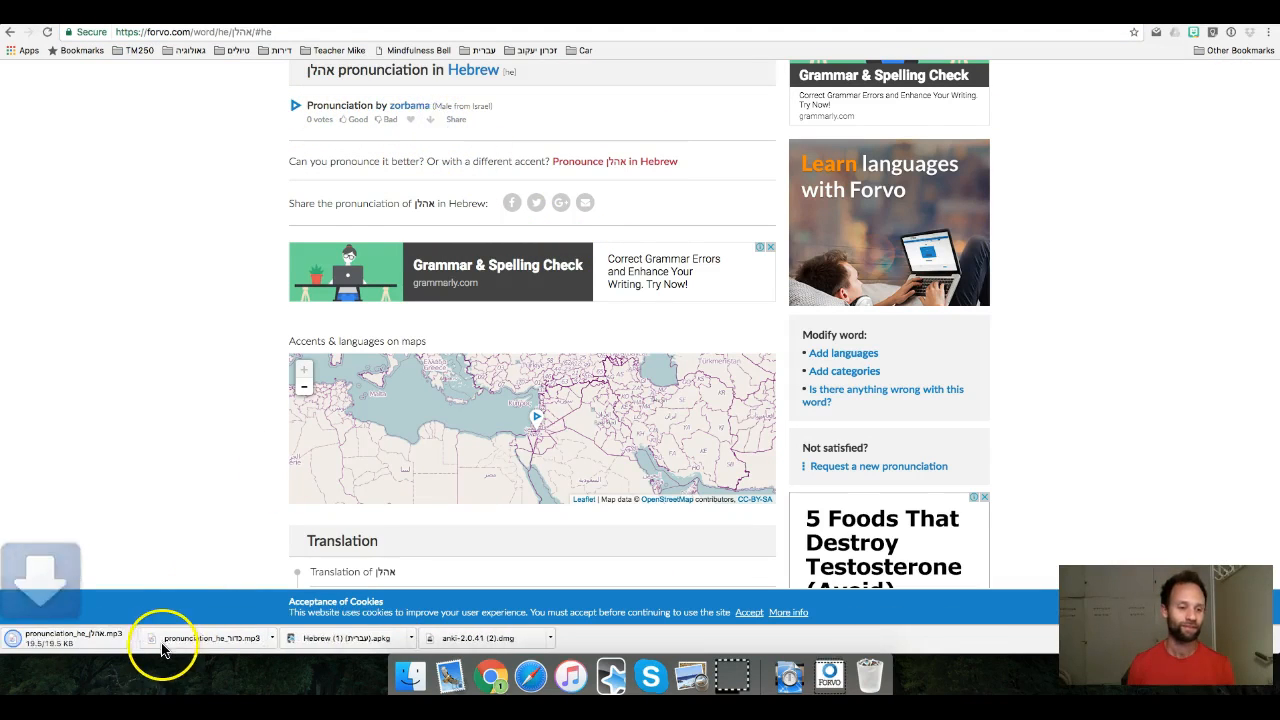
Step: Insert pronunciation_he_אהלן.mp3 into the Anki note's Extra Info field, enter y for Make 2 cards, and add the note
click(614, 676)
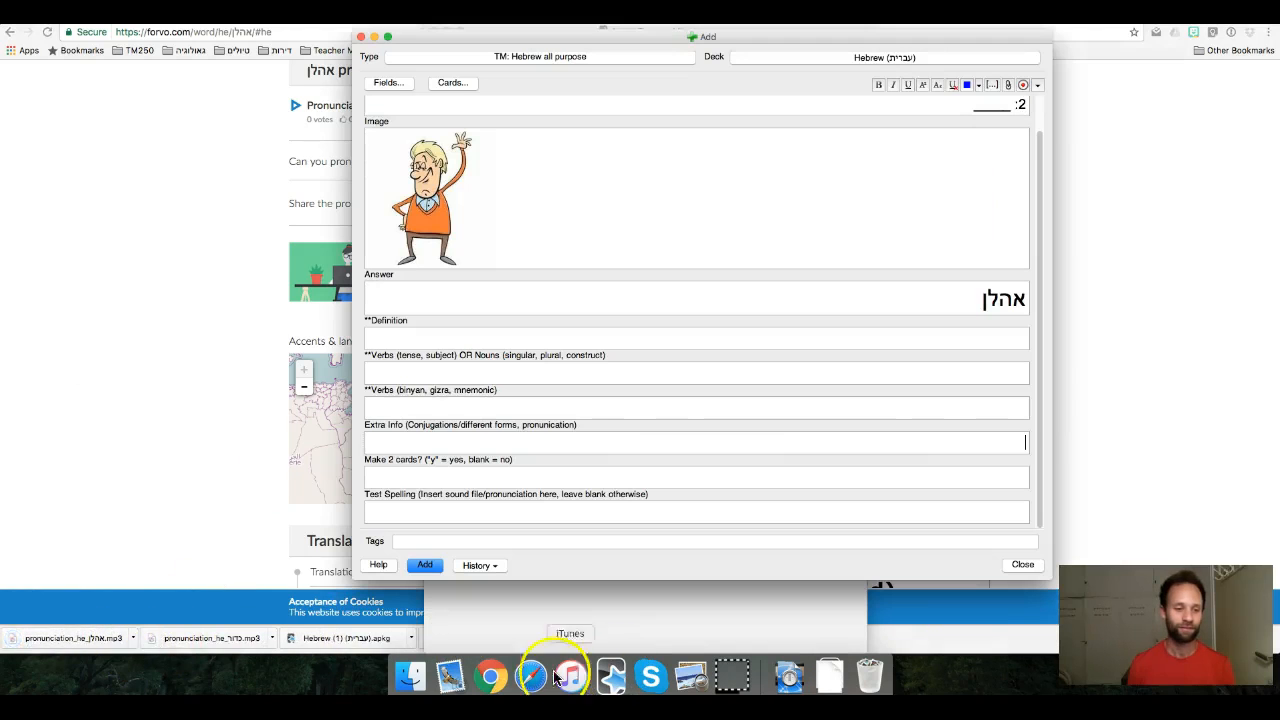
drag(24, 637, 473, 432)
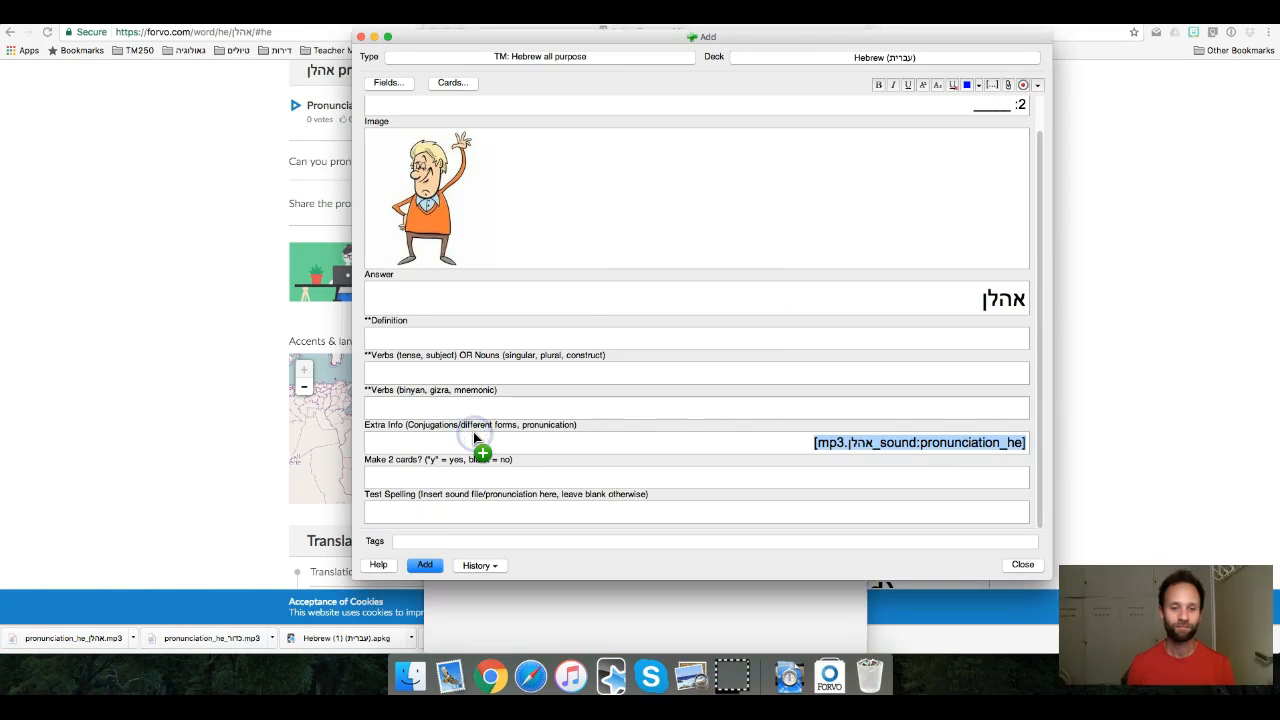
click(406, 480)
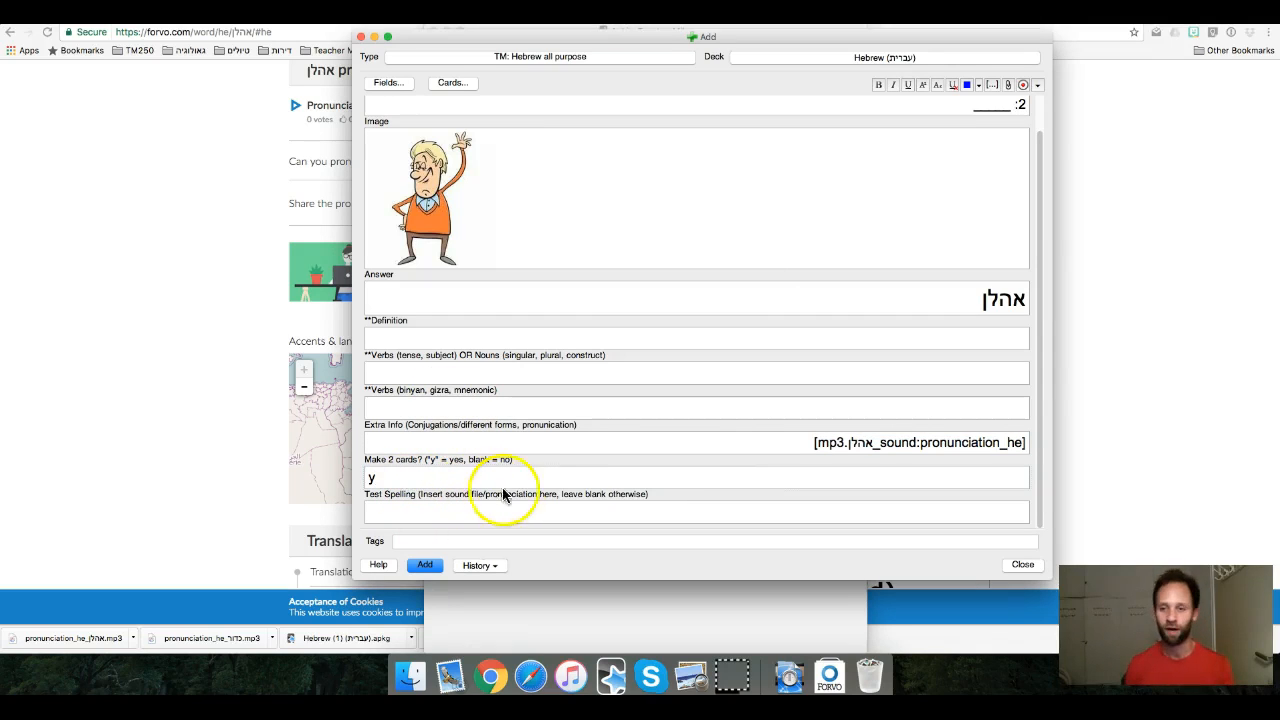
click(424, 566)
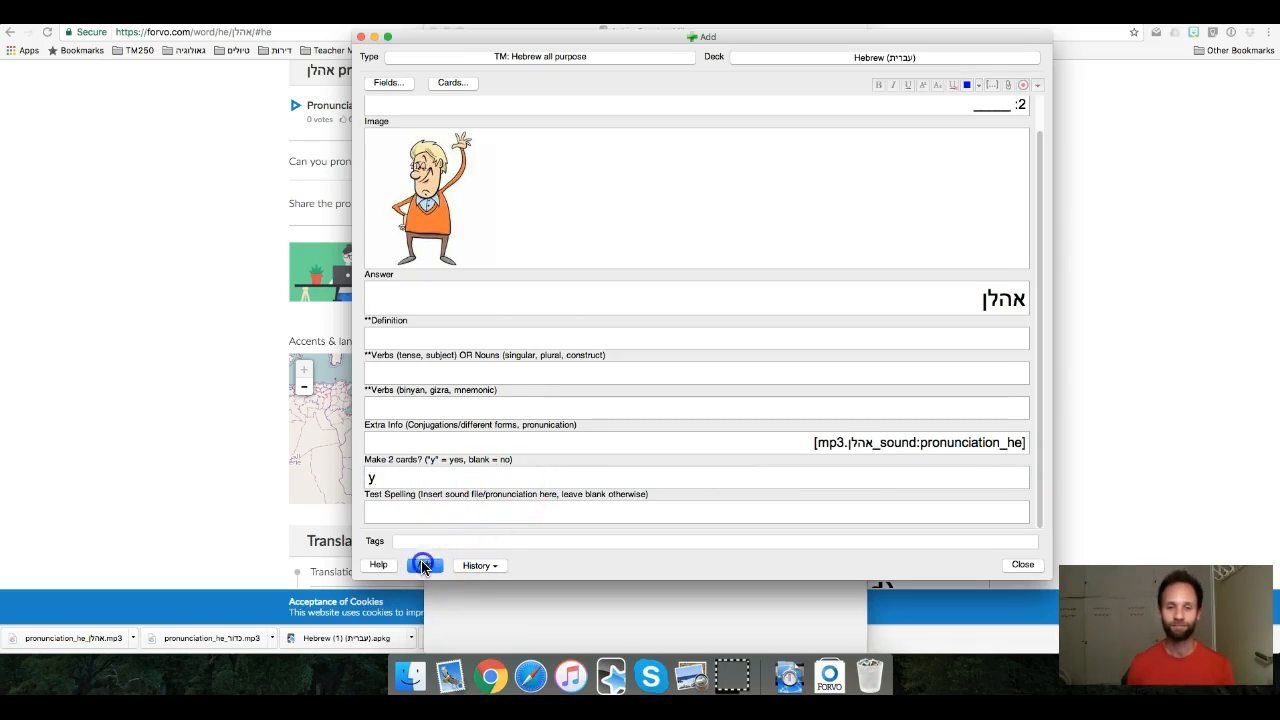
Step: Close the Add window and synchronize the Anki collection
click(1022, 566)
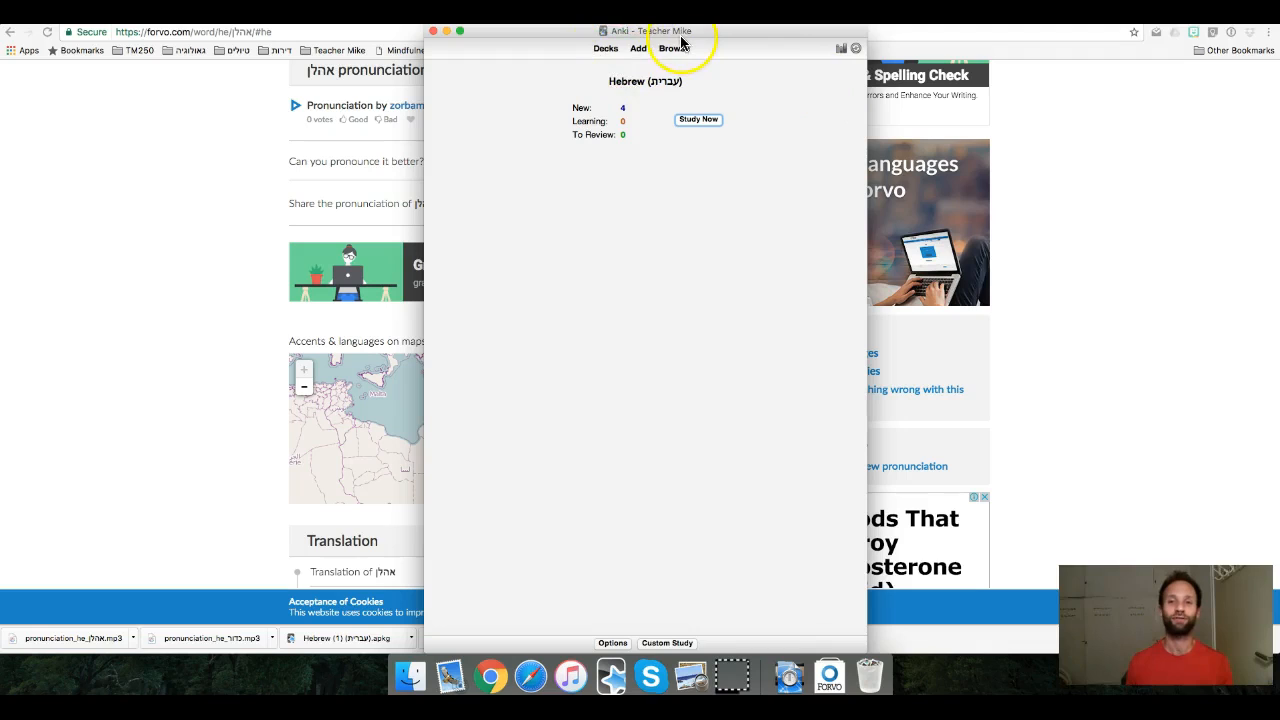
click(857, 52)
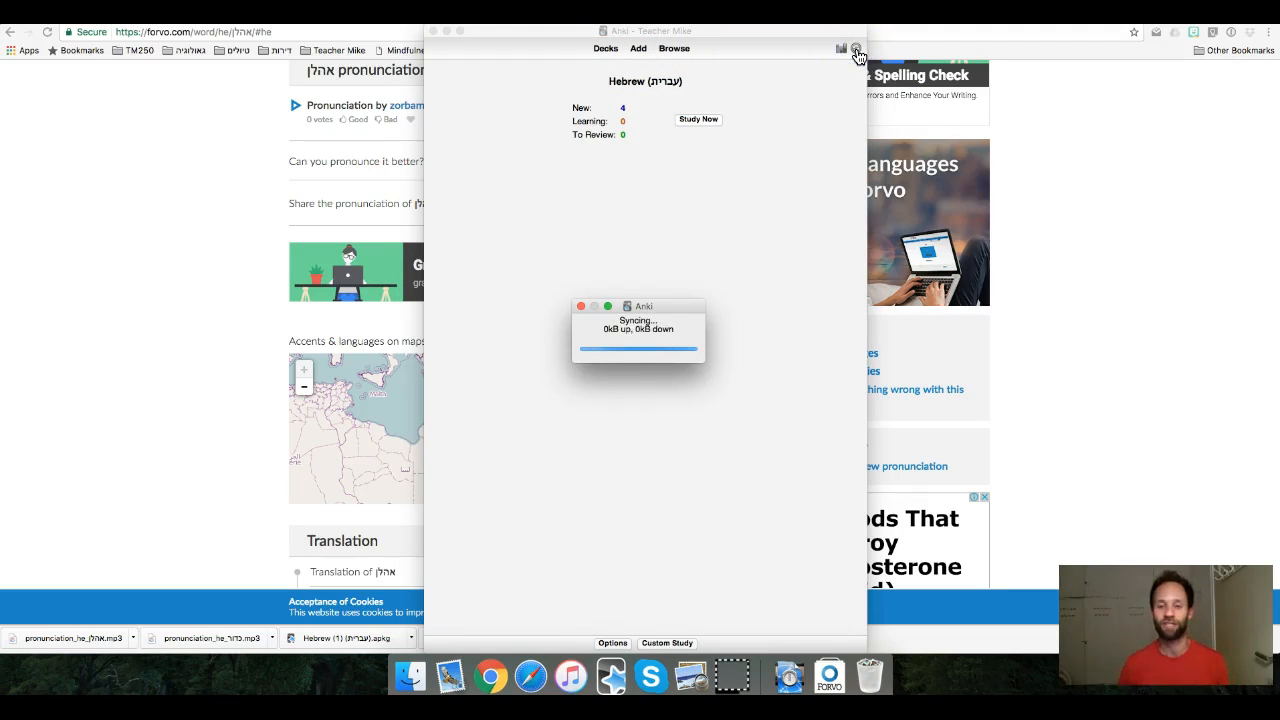